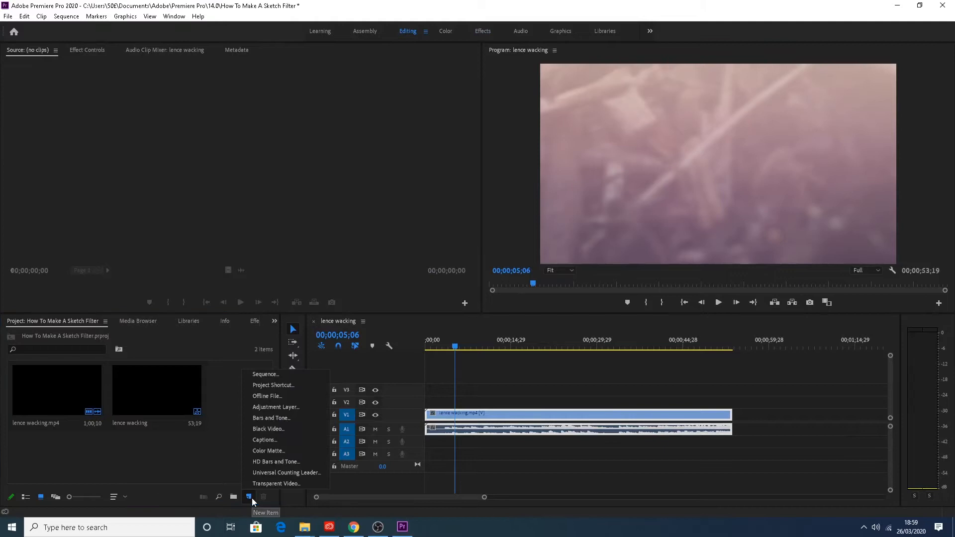
# Create a 1280 × 720 adjustment layer and place it on track V2 across the full length of the lence wacking clip.
pyautogui.click(304, 408)
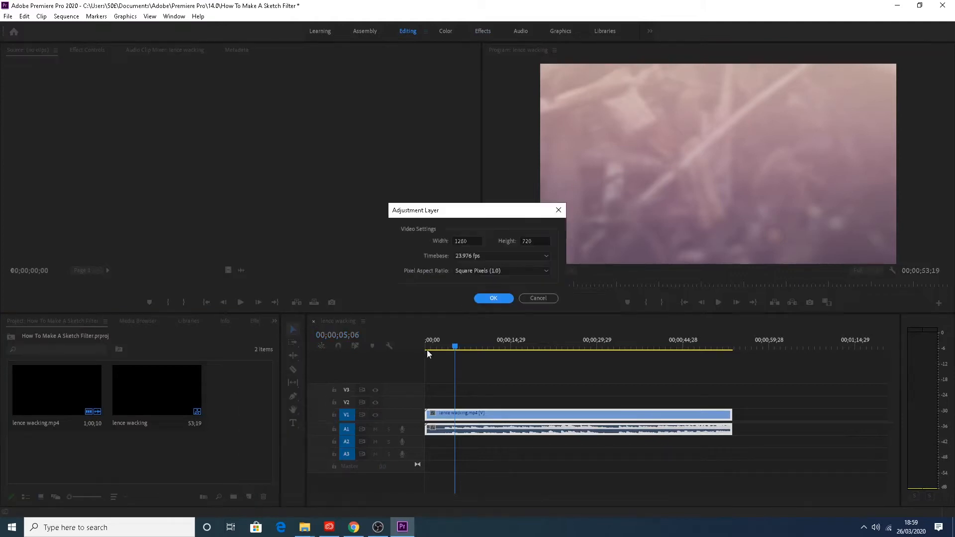
pyautogui.click(493, 298)
pyautogui.moveTo(228, 390); pyautogui.dragTo(731, 396)
pyautogui.press('space')
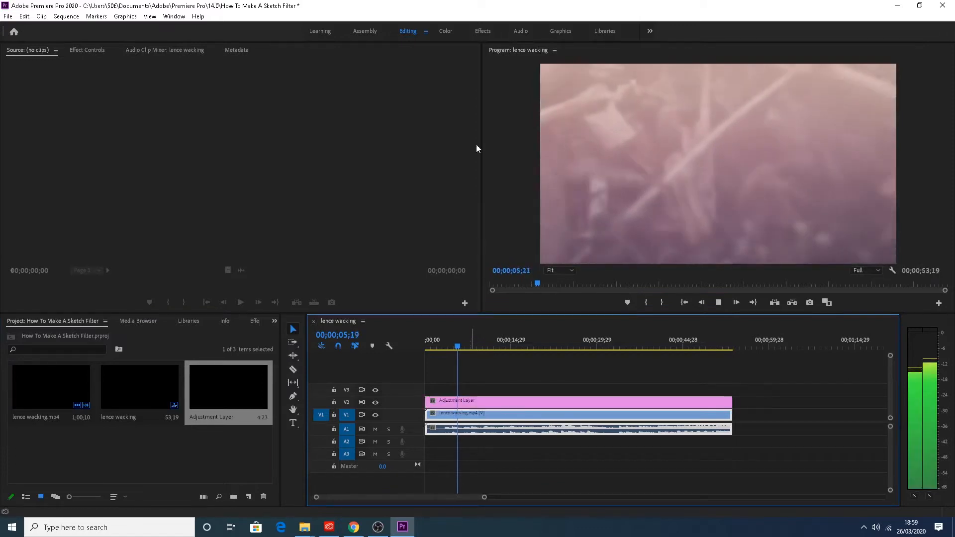
# Switch to the Effects workspace, search the effects for "fin" and apply Find Edges to the adjustment layer.
pyautogui.click(482, 32)
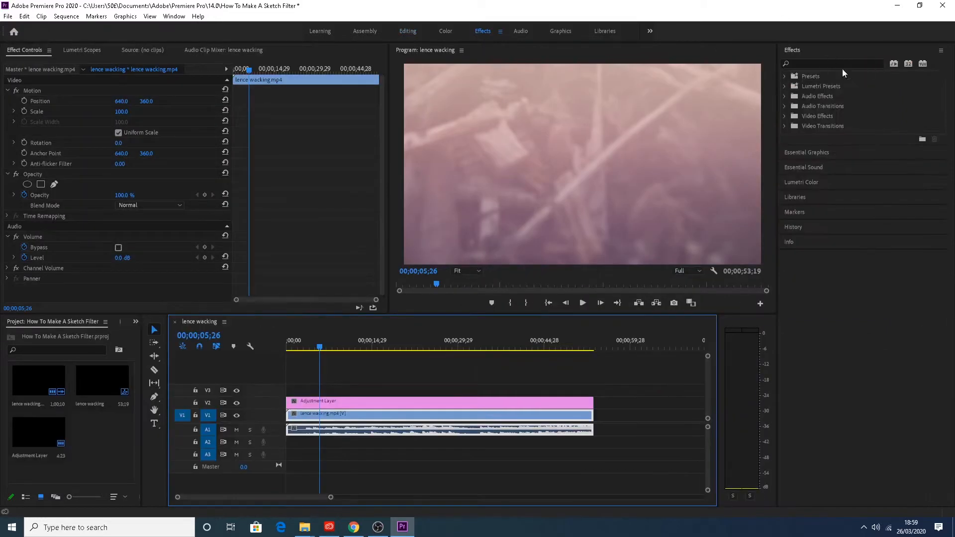
pyautogui.click(808, 63)
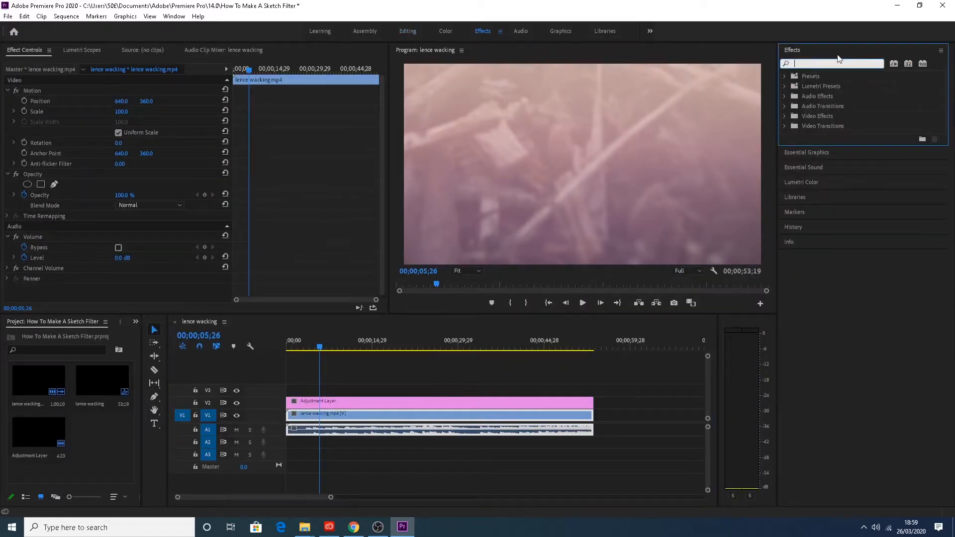
pyautogui.write('fidnign edge')
pyautogui.press('BackSpace')
pyautogui.press('BackSpace')
pyautogui.press('BackSpace')
pyautogui.press('BackSpace')
pyautogui.press('BackSpace')
pyautogui.press('BackSpace')
pyautogui.press('BackSpace')
pyautogui.press('BackSpace')
pyautogui.press('BackSpace')
pyautogui.write('nding')
pyautogui.write(' ed')
pyautogui.write('g')
pyautogui.write('in')
pyautogui.press('BackSpace')
pyautogui.press('BackSpace')
pyautogui.press('BackSpace')
pyautogui.press('BackSpace')
pyautogui.press('BackSpace')
pyautogui.press('BackSpace')
pyautogui.press('BackSpace')
pyautogui.press('BackSpace')
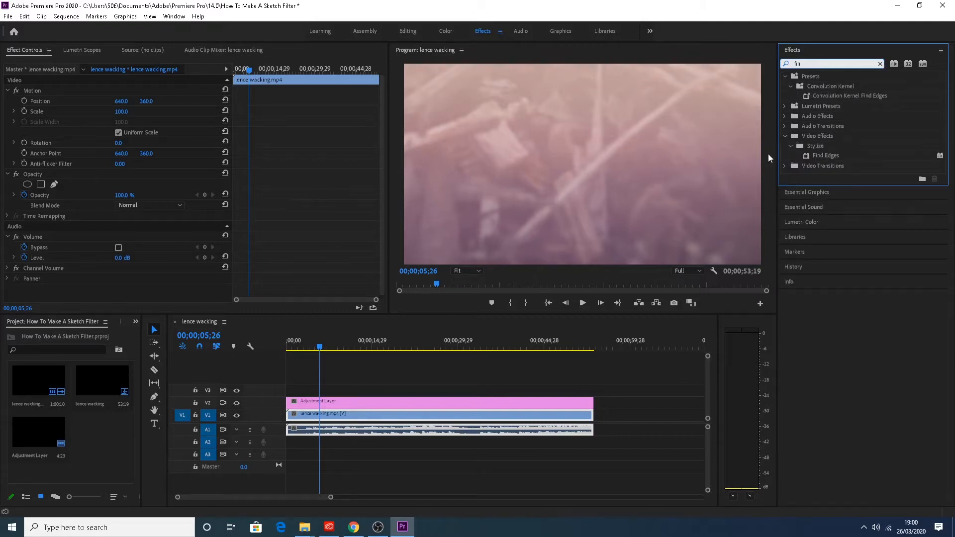
pyautogui.moveTo(821, 155)
pyautogui.mouseDown()
pyautogui.moveTo(398, 411)
pyautogui.moveTo(398, 402)
pyautogui.mouseUp()
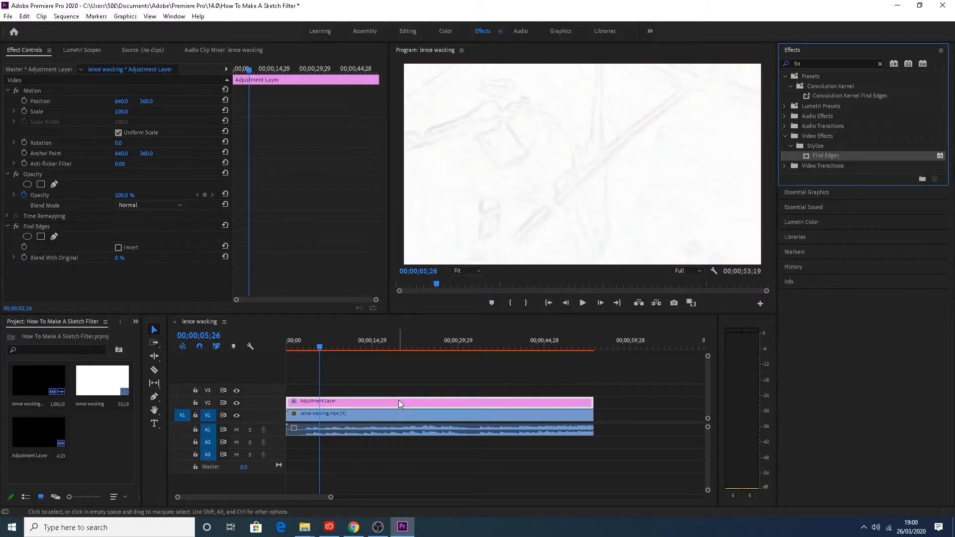
# Play the sequence to preview Find Edges, and try its Invert option on and off.
pyautogui.press('space')
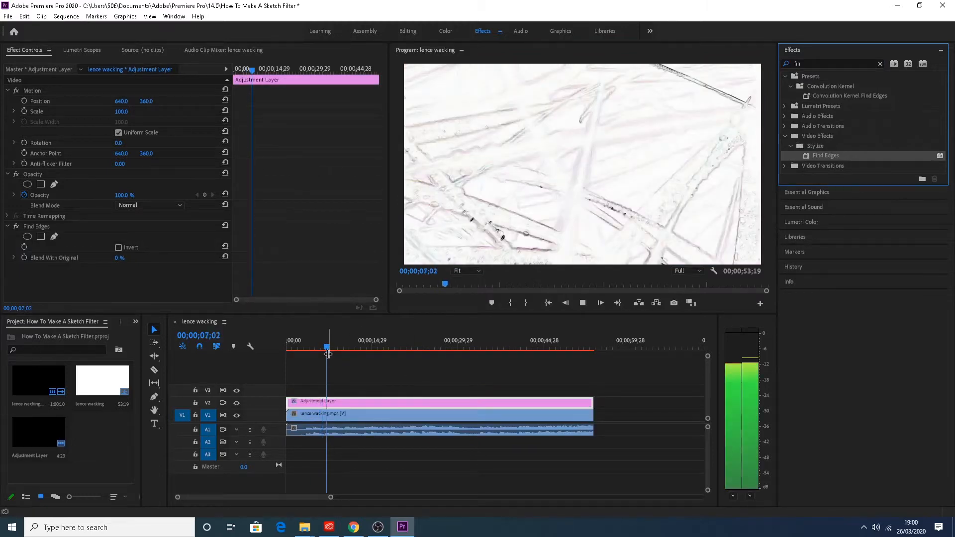
pyautogui.press('space')
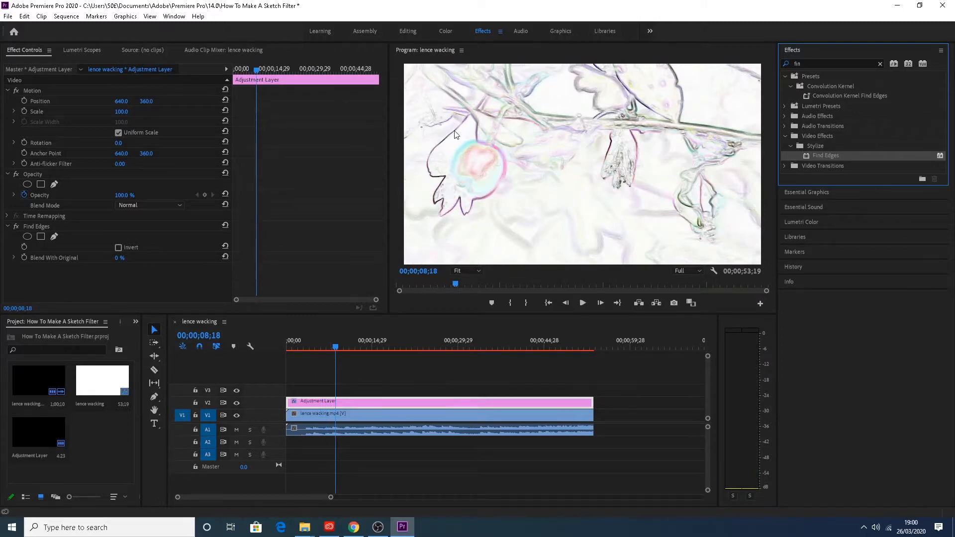
pyautogui.click(119, 247)
pyautogui.click(118, 247)
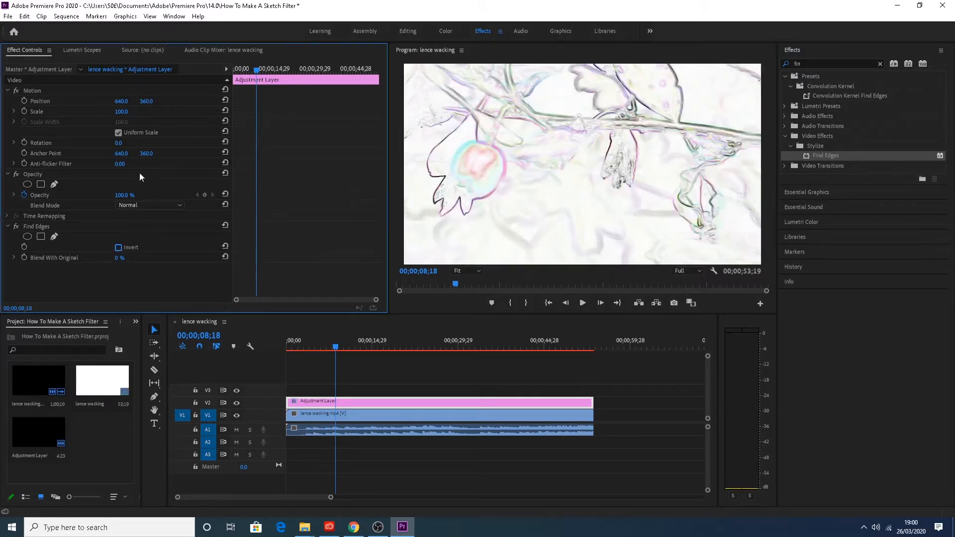
# Search the effects for "white" and apply the Black & White video effect to the adjustment layer.
pyautogui.click(834, 64)
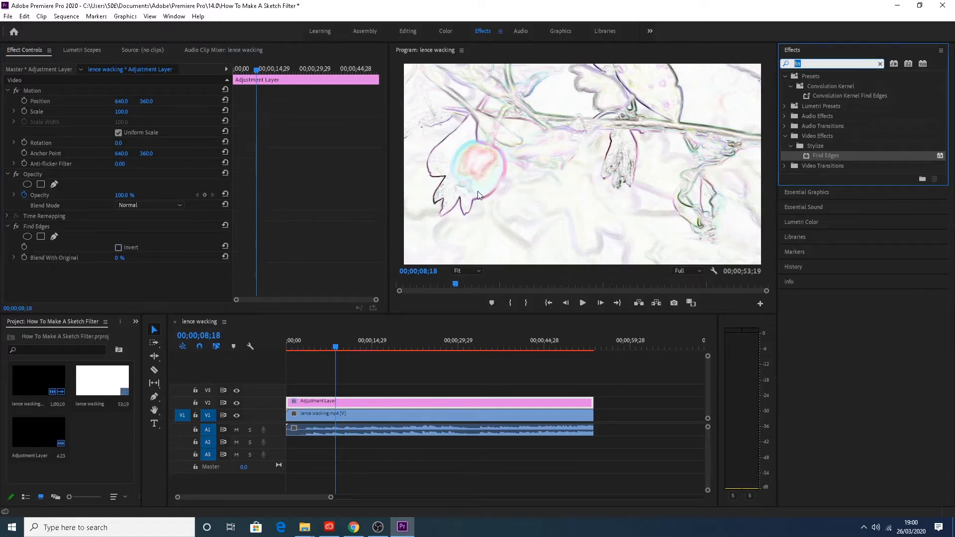
pyautogui.write('balck')
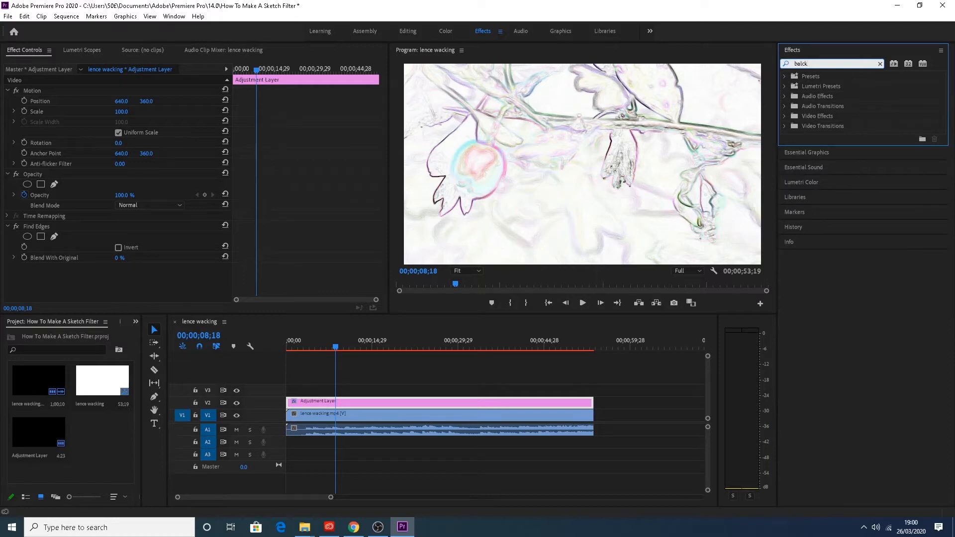
pyautogui.press('BackSpace')
pyautogui.press('BackSpace')
pyautogui.press('BackSpace')
pyautogui.press('BackSpace')
pyautogui.press('BackSpace')
pyautogui.write('white')
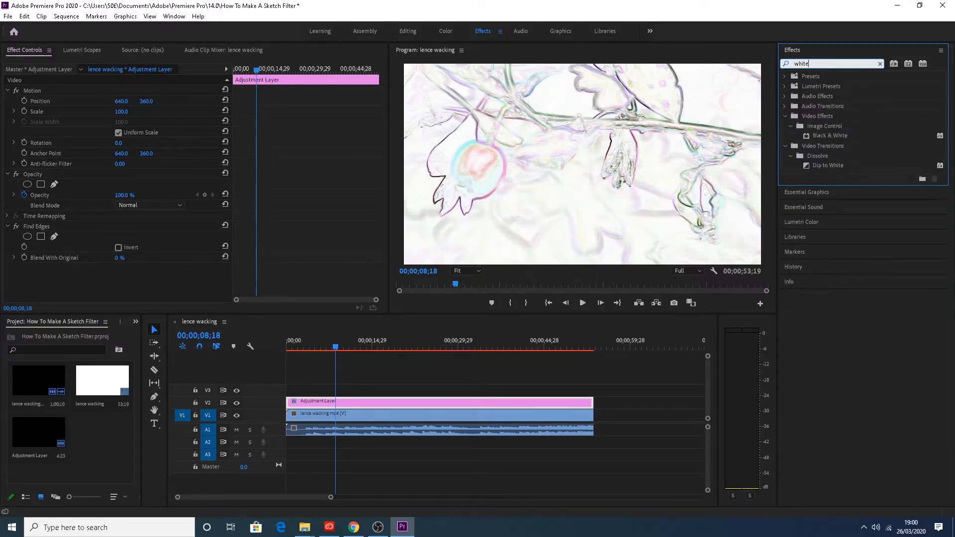
pyautogui.click(807, 136)
pyautogui.moveTo(821, 130); pyautogui.dragTo(416, 403)
# Play through several parts of the sequence to examine the black-and-white sketch look.
pyautogui.press('space')
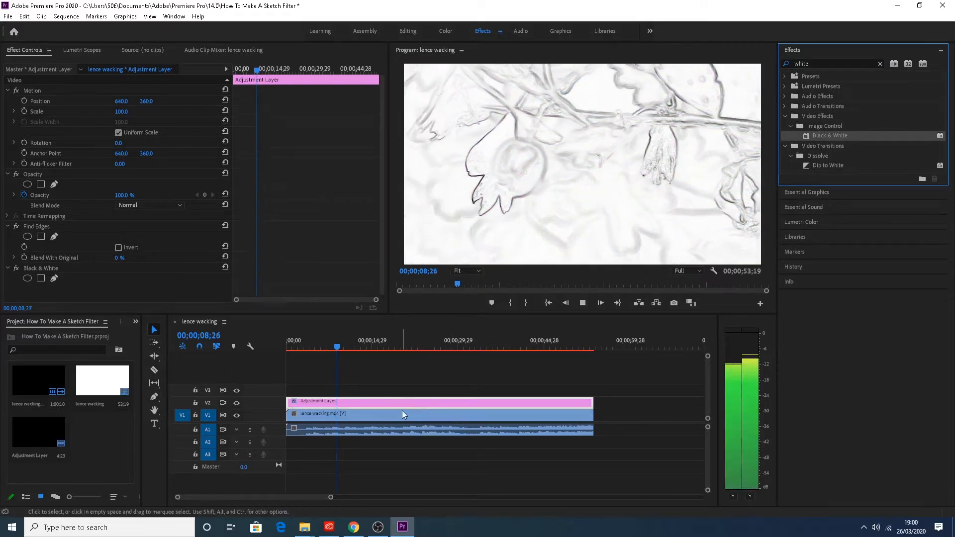
pyautogui.press('space')
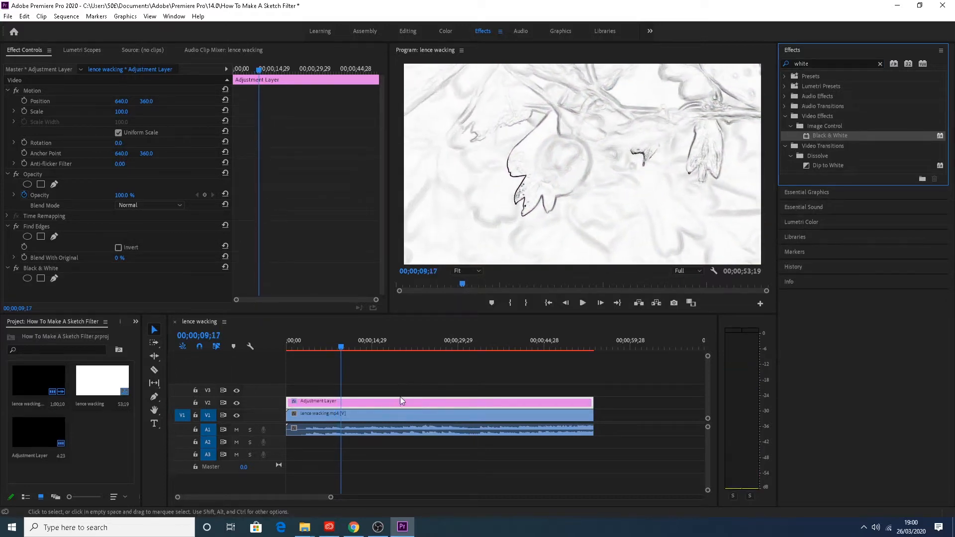
pyautogui.press('space')
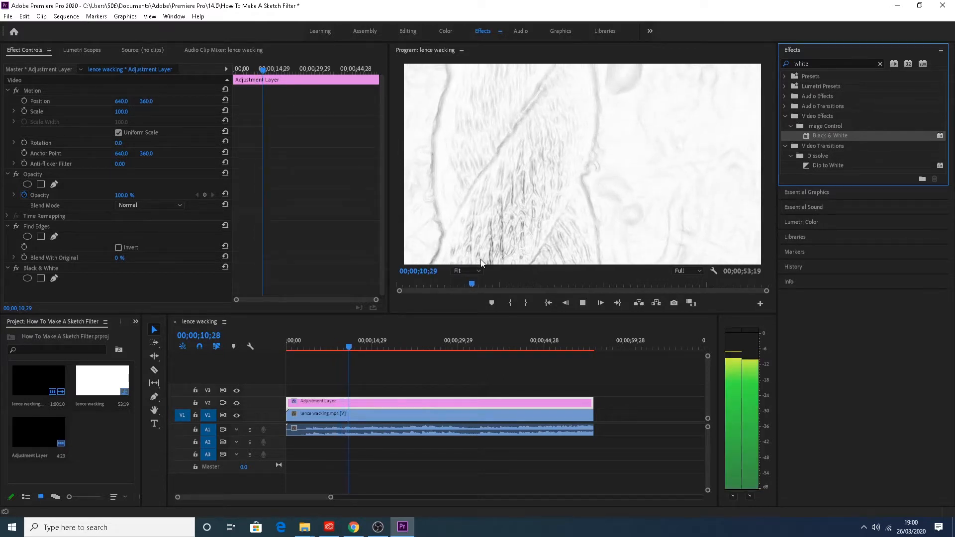
pyautogui.press('space')
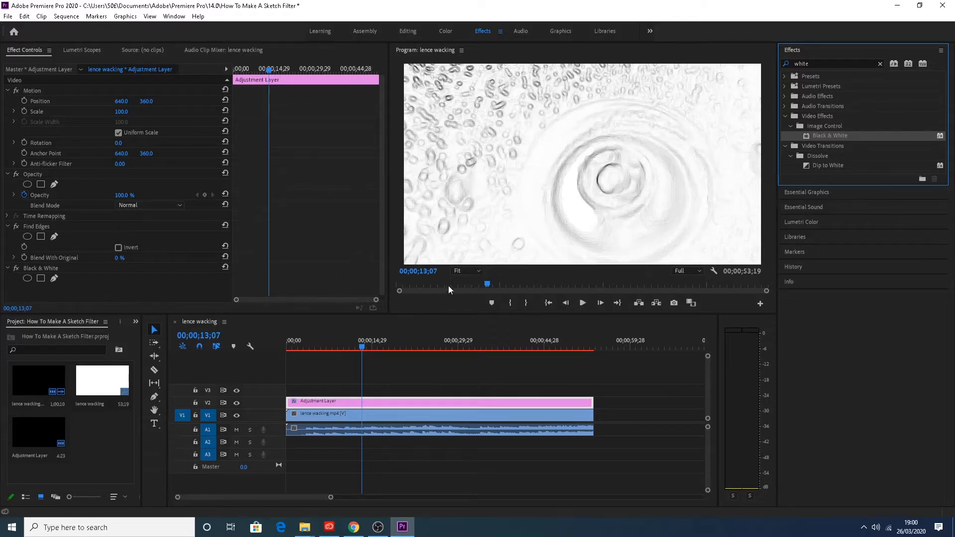
pyautogui.press('space')
pyautogui.press('space')
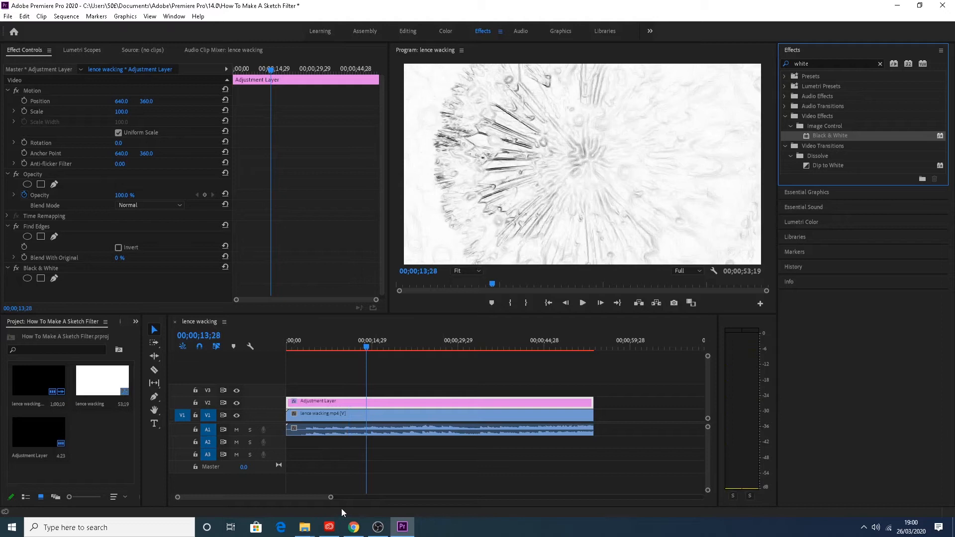
pyautogui.press('space')
pyautogui.press('space')
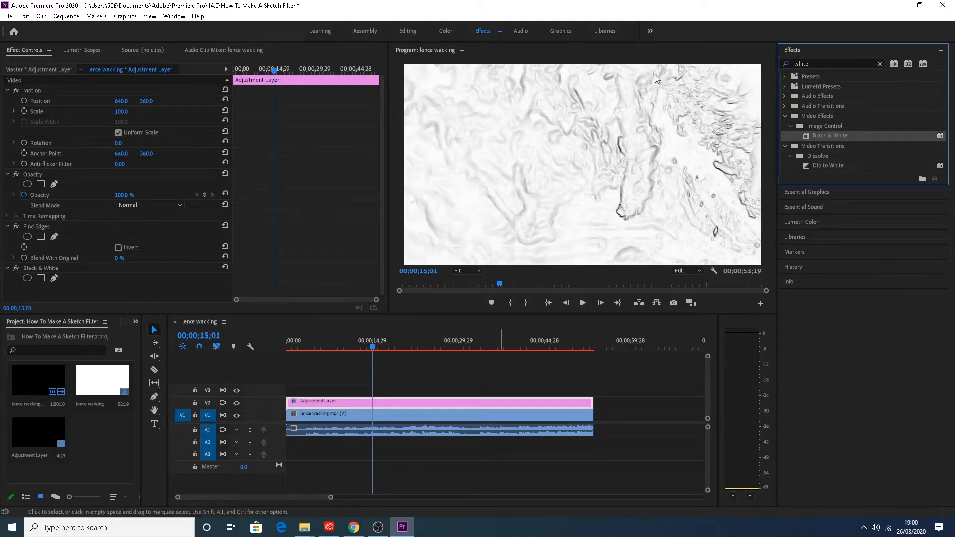
# Search the effects for "post" and apply Posterize Time to the adjustment layer.
pyautogui.click(880, 63)
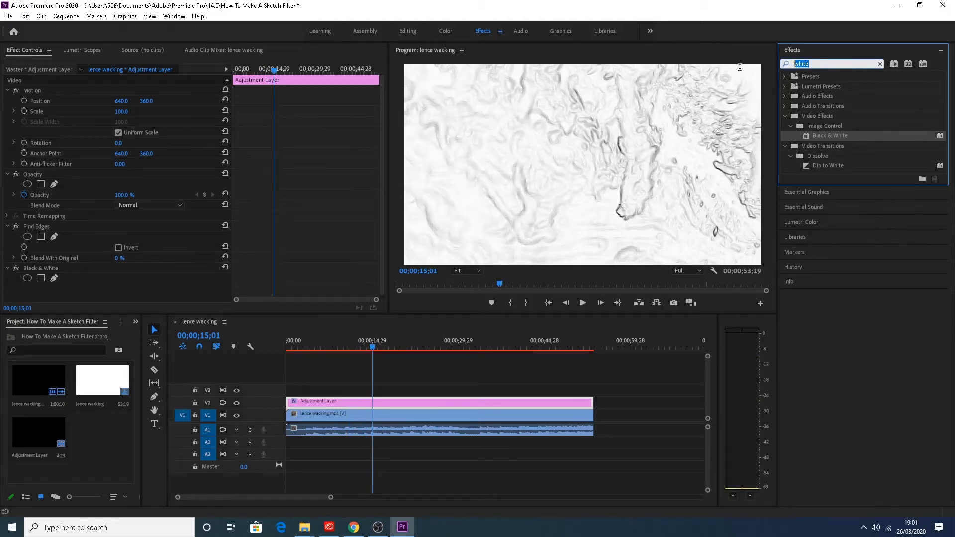
pyautogui.write('psot')
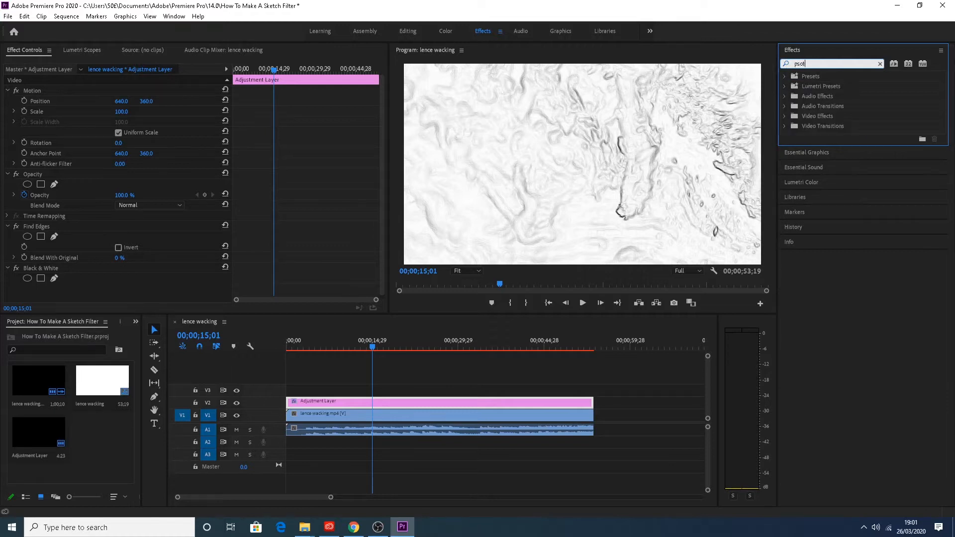
pyautogui.press('BackSpace')
pyautogui.press('BackSpace')
pyautogui.press('BackSpace')
pyautogui.press('BackSpace')
pyautogui.write('post')
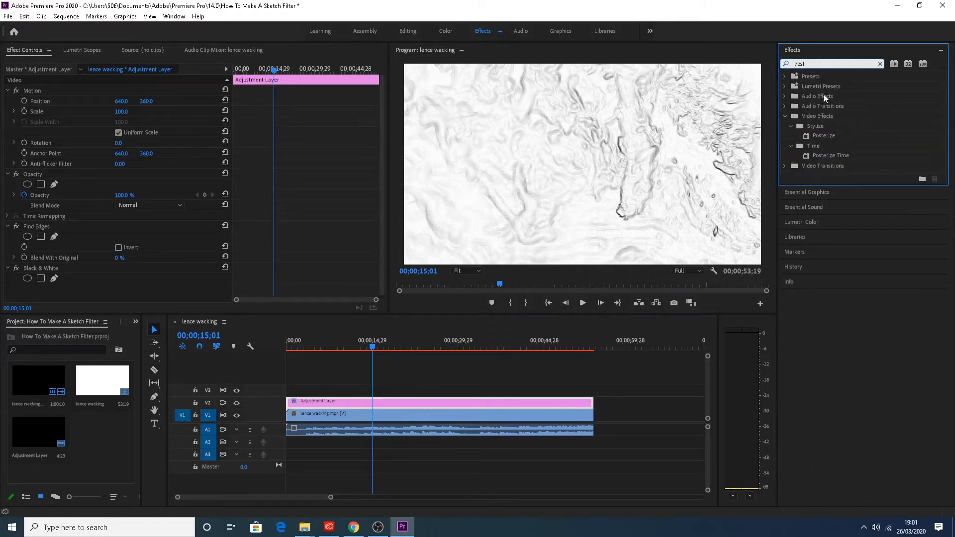
pyautogui.moveTo(832, 154); pyautogui.dragTo(396, 401)
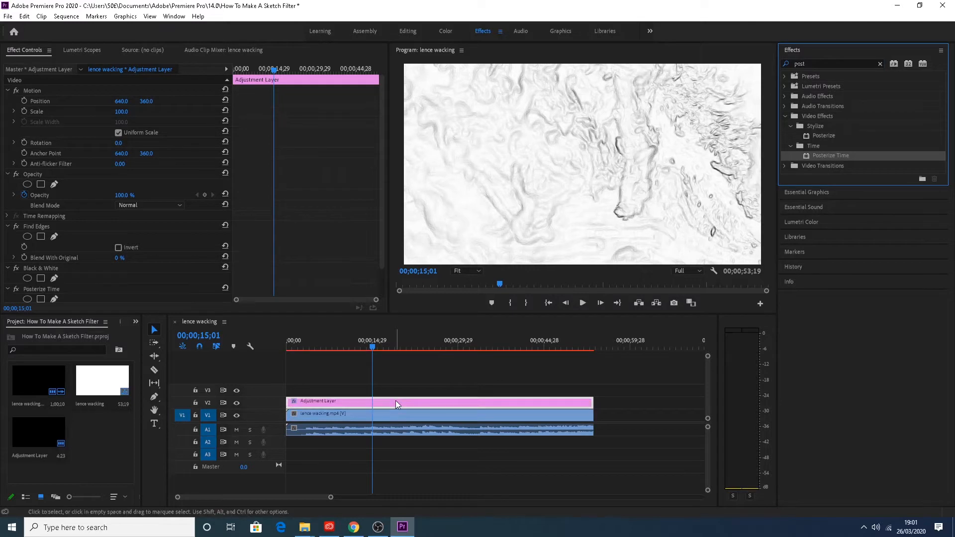
# Set the Posterize Time frame rate to 12.
pyautogui.scroll(-2, 258, 222)
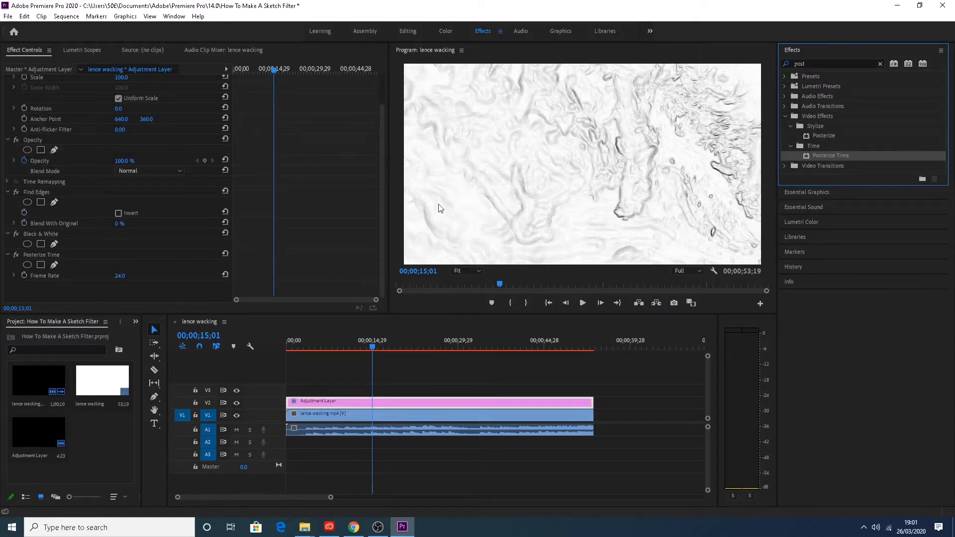
pyautogui.click(121, 276)
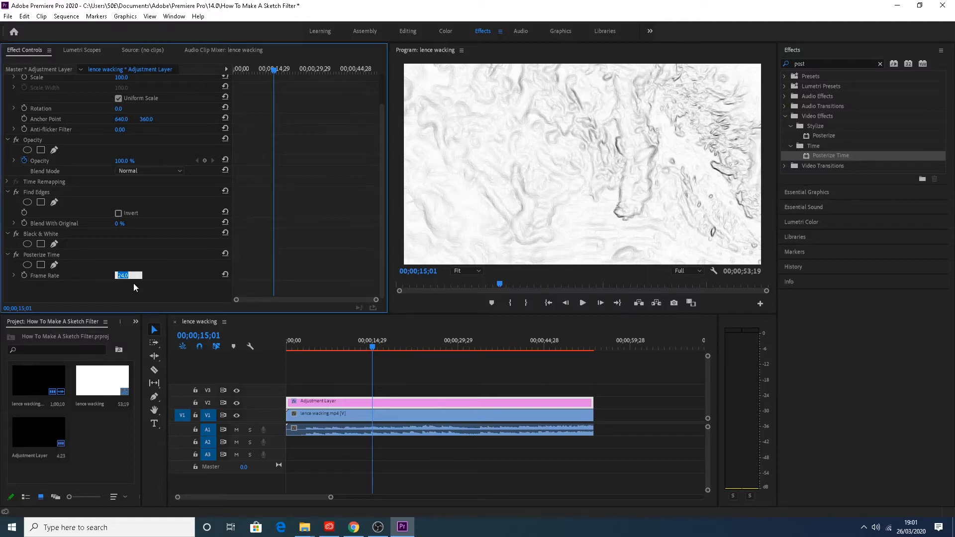
pyautogui.write('12')
pyautogui.press('Return')
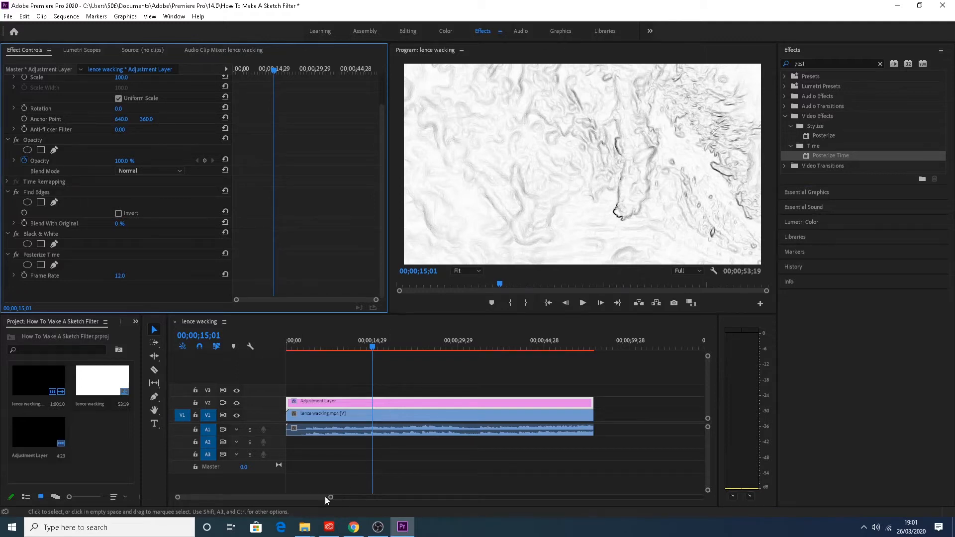
# Play the sequence to review the motion of the sketch effect with Posterize Time applied.
pyautogui.moveTo(331, 497); pyautogui.dragTo(416, 495)
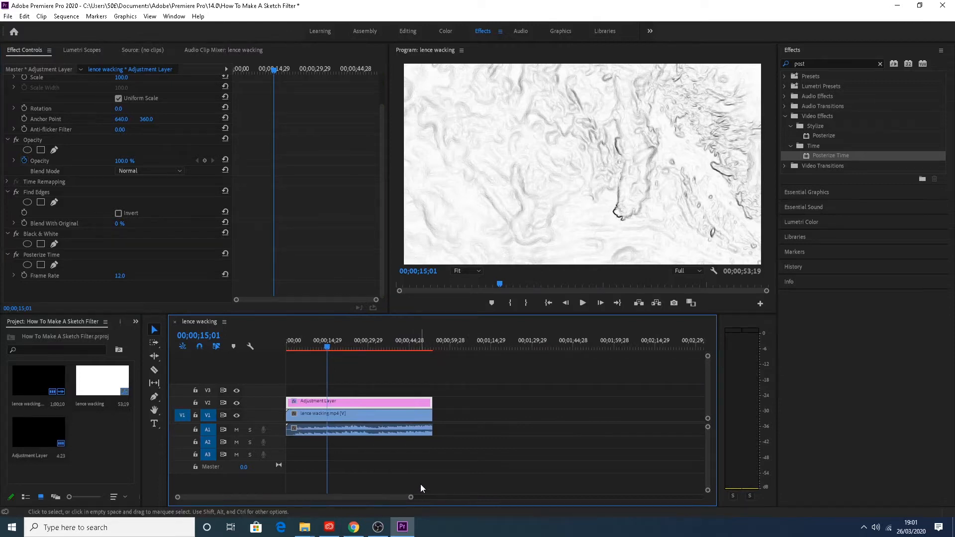
pyautogui.moveTo(410, 497); pyautogui.dragTo(389, 498)
pyautogui.press('space')
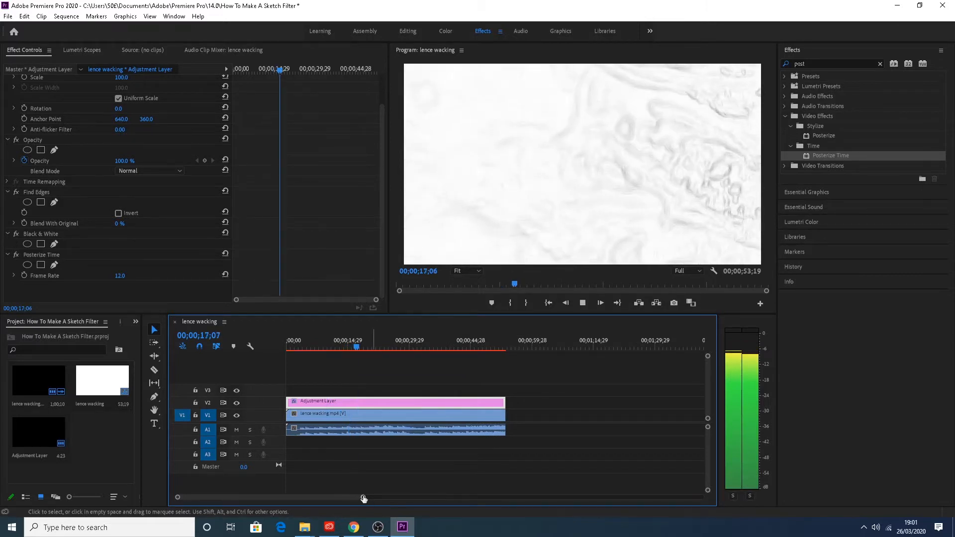
pyautogui.moveTo(363, 499); pyautogui.dragTo(412, 497)
pyautogui.press('space')
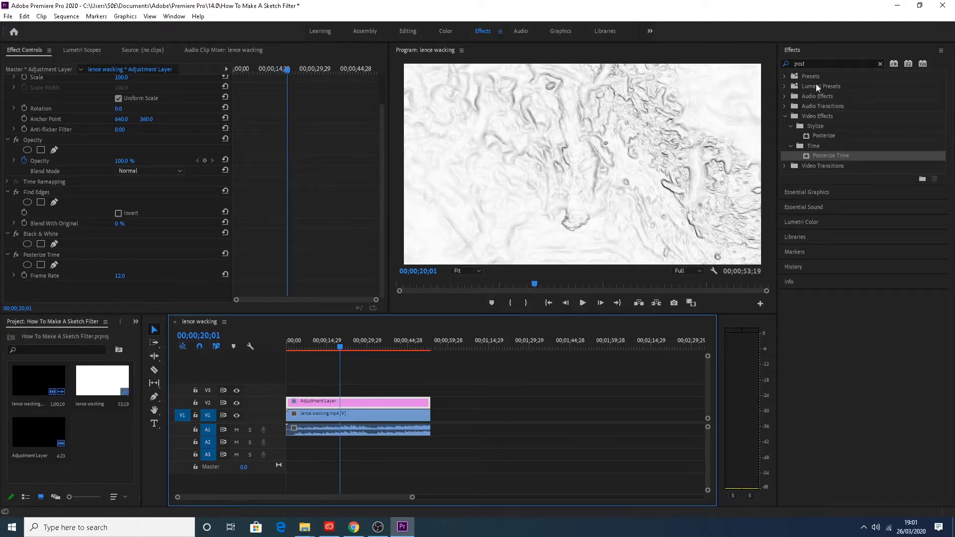
# Search the effects for "brush" and apply the Brush Strokes effect to the adjustment layer.
pyautogui.doubleClick(824, 62)
pyautogui.write('b')
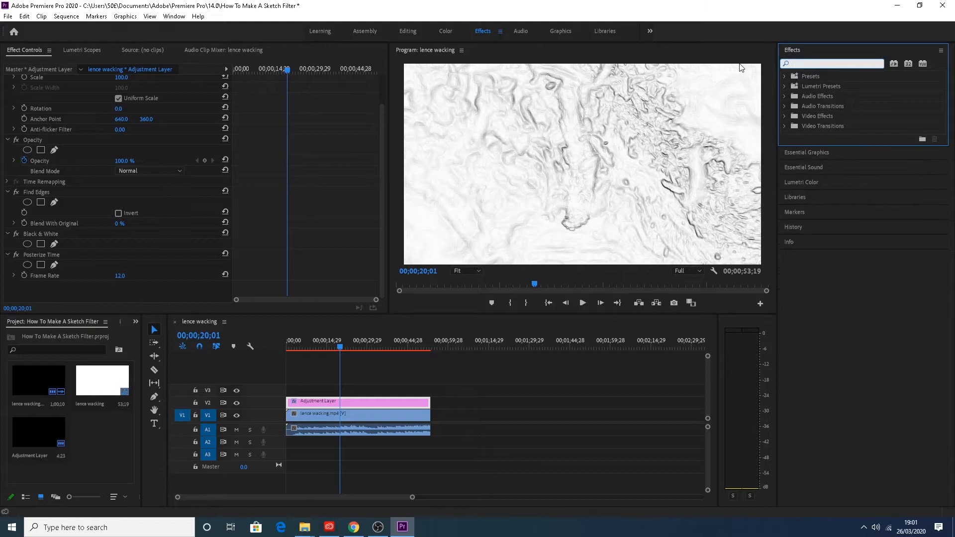
pyautogui.write('rush')
pyautogui.moveTo(816, 133); pyautogui.dragTo(365, 405)
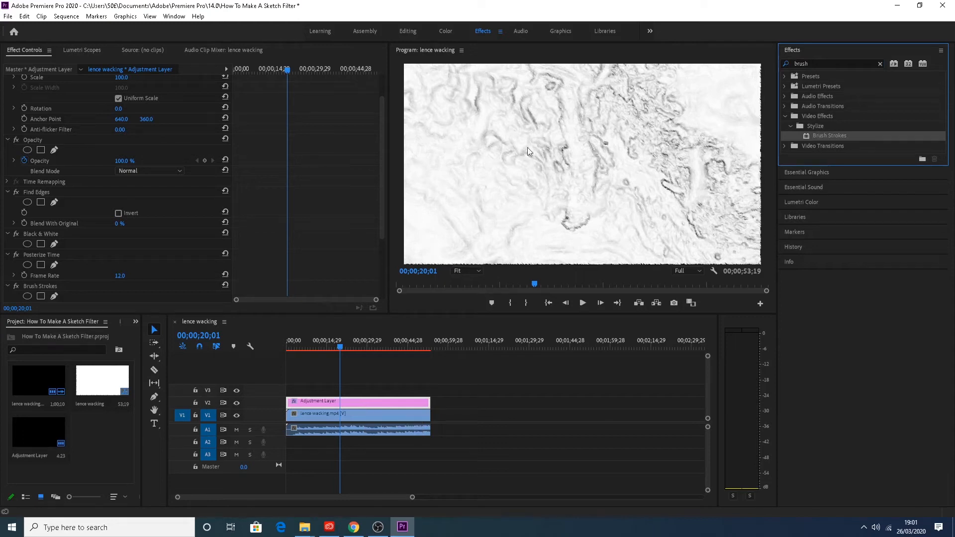
# Try adjusting the Brush Strokes stroke angle, undo the changes and reapply the effect to the adjustment layer.
pyautogui.scroll(-4, 311, 204)
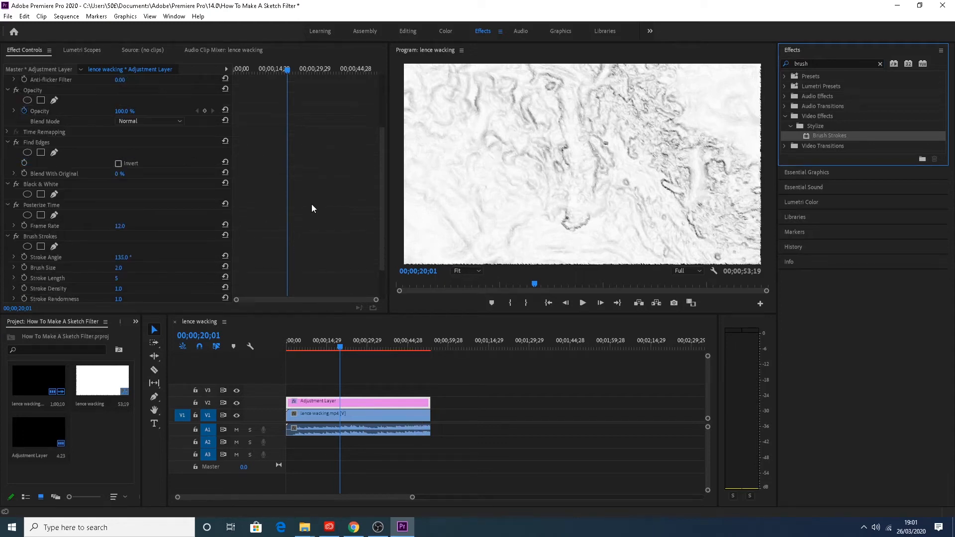
pyautogui.moveTo(122, 217); pyautogui.dragTo(46, 217)
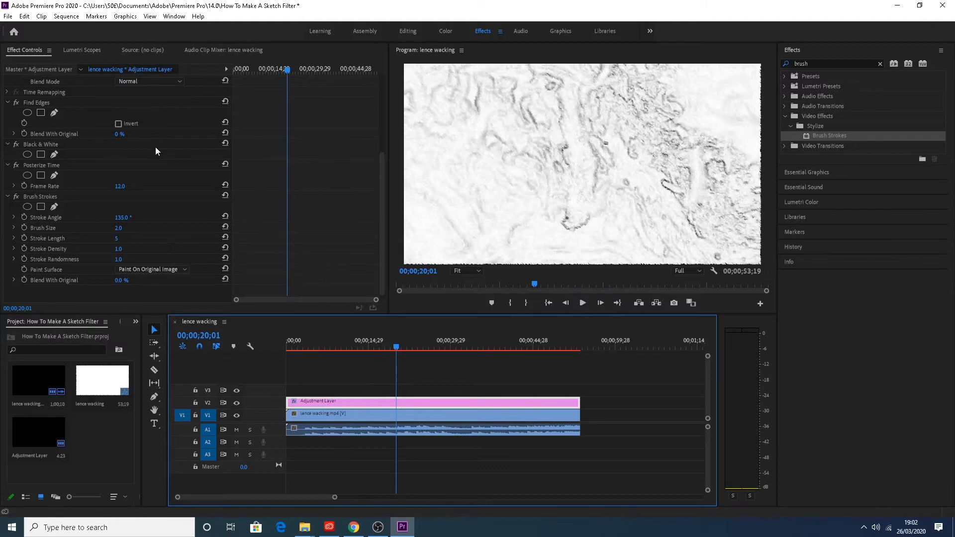
pyautogui.hotkey('ctrl', 'z')
pyautogui.moveTo(856, 139); pyautogui.dragTo(460, 404)
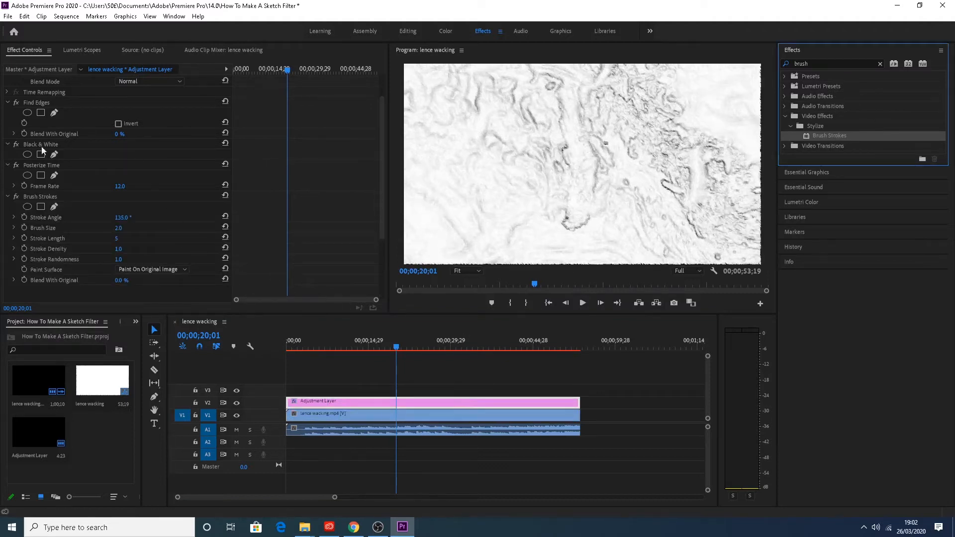
# Set the Brush Strokes effect to stroke randomness 0, stroke angle 171° and brush size 5.
pyautogui.click(118, 259)
pyautogui.write('2')
pyautogui.press('Return')
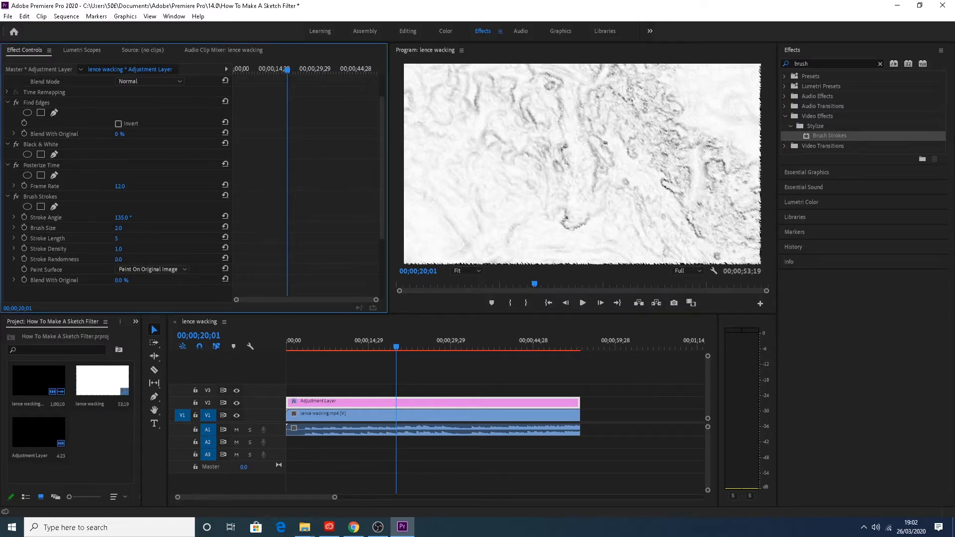
pyautogui.moveTo(119, 248)
pyautogui.mouseDown()
pyautogui.moveTo(106, 248)
pyautogui.moveTo(118, 249)
pyautogui.moveTo(123, 218)
pyautogui.moveTo(133, 228)
pyautogui.mouseUp()
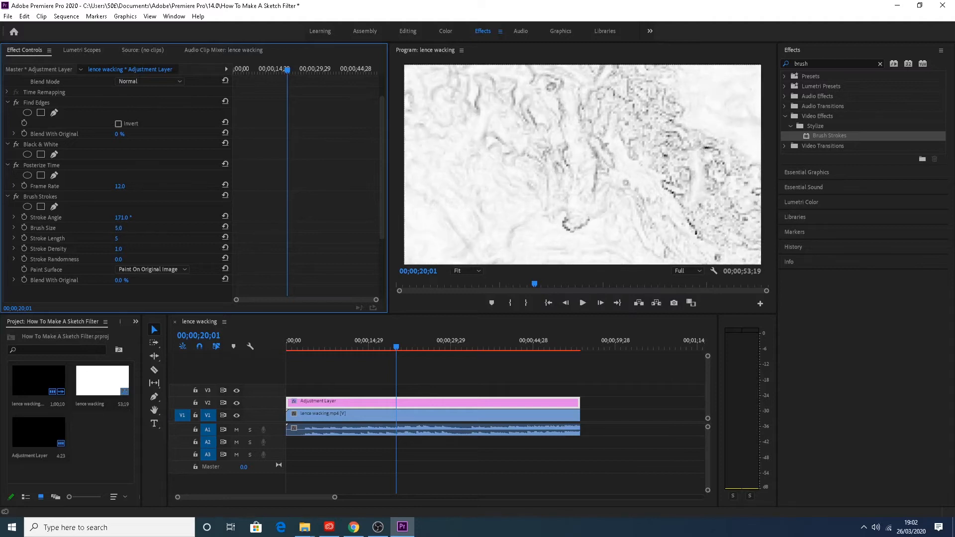
# Set the adjustment layer's Brush Strokes effect to stroke length 0 and stroke density 1.6.
pyautogui.moveTo(117, 238); pyautogui.dragTo(134, 238)
pyautogui.moveTo(336, 499); pyautogui.dragTo(421, 488)
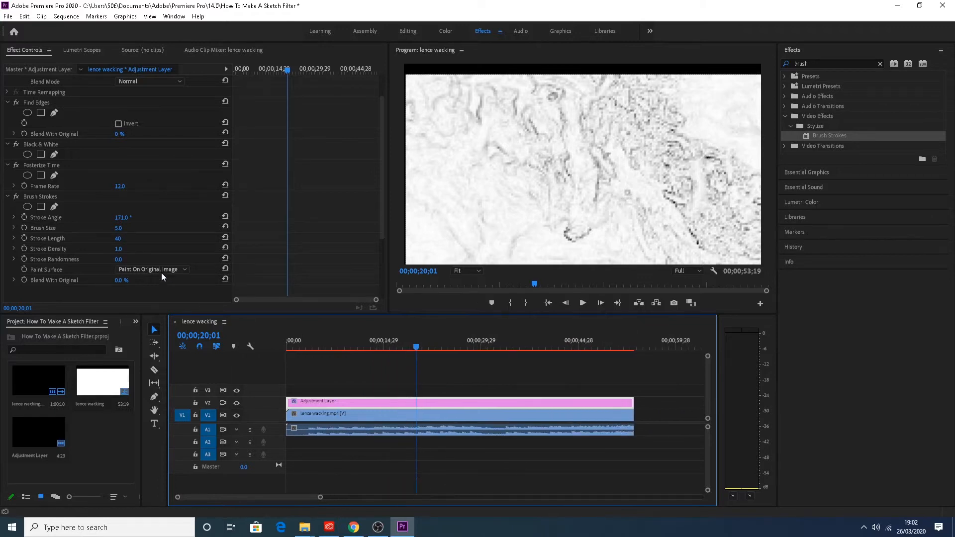
pyautogui.moveTo(119, 239); pyautogui.dragTo(128, 240)
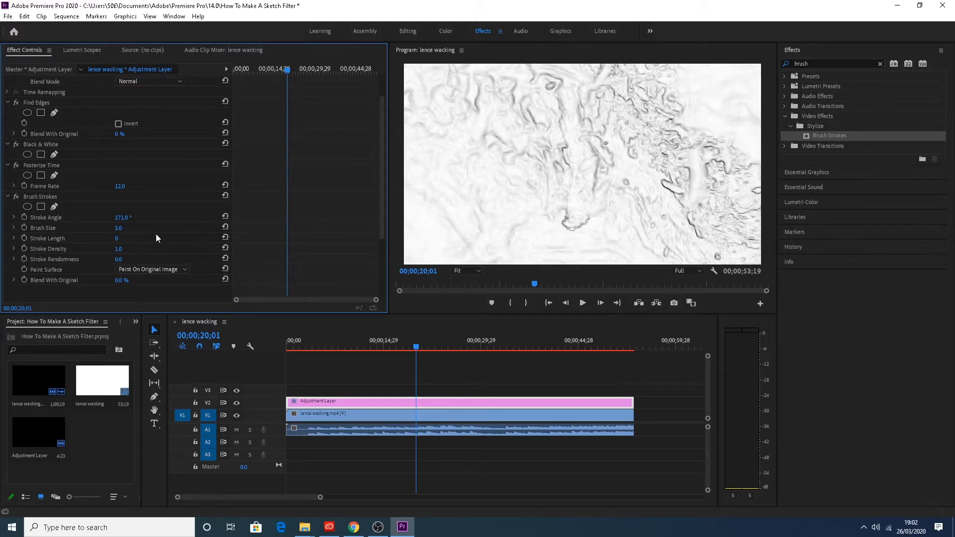
pyautogui.moveTo(122, 250); pyautogui.dragTo(118, 250)
# Try the Transparent, White and Black paint surfaces for Brush Strokes and return to Paint On Original Image.
pyautogui.click(148, 269)
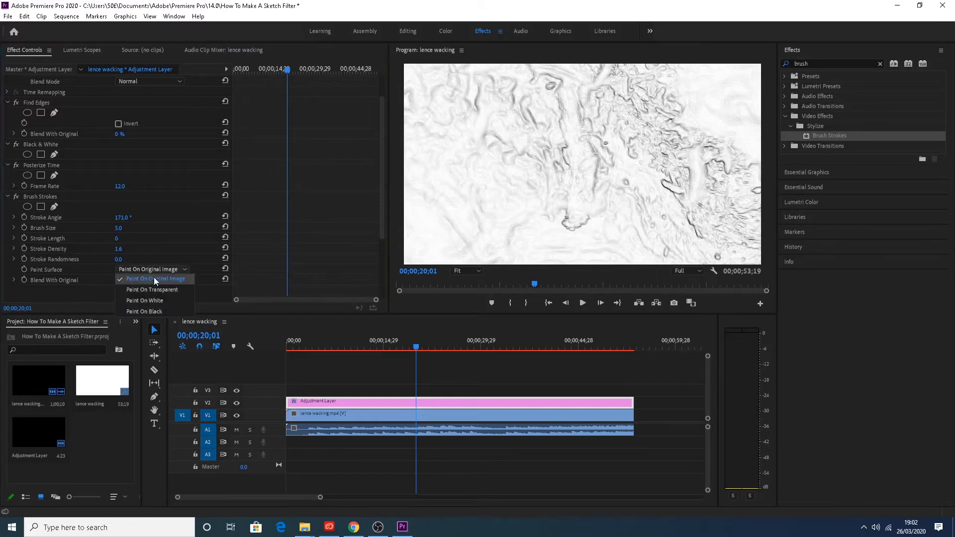
pyautogui.click(159, 288)
pyautogui.click(162, 271)
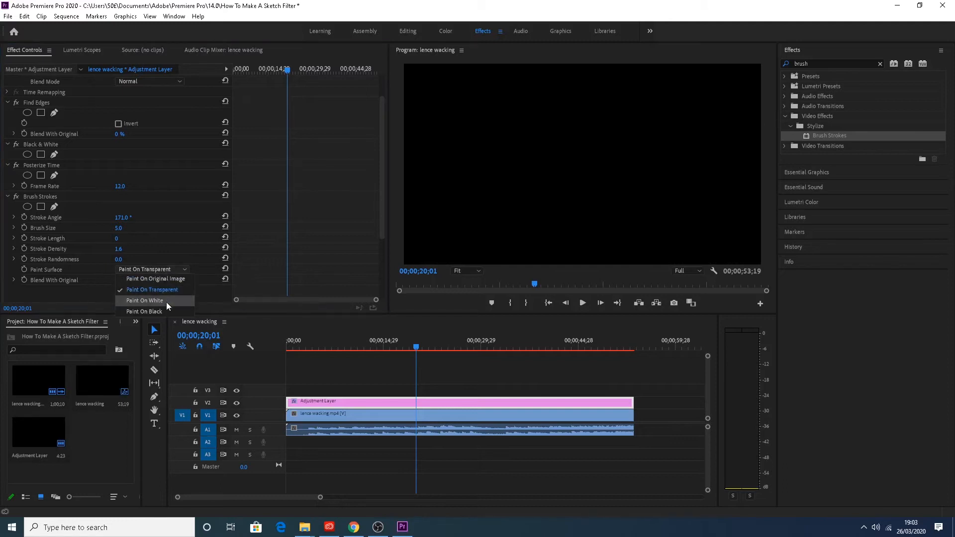
pyautogui.click(165, 301)
pyautogui.click(169, 273)
pyautogui.click(167, 309)
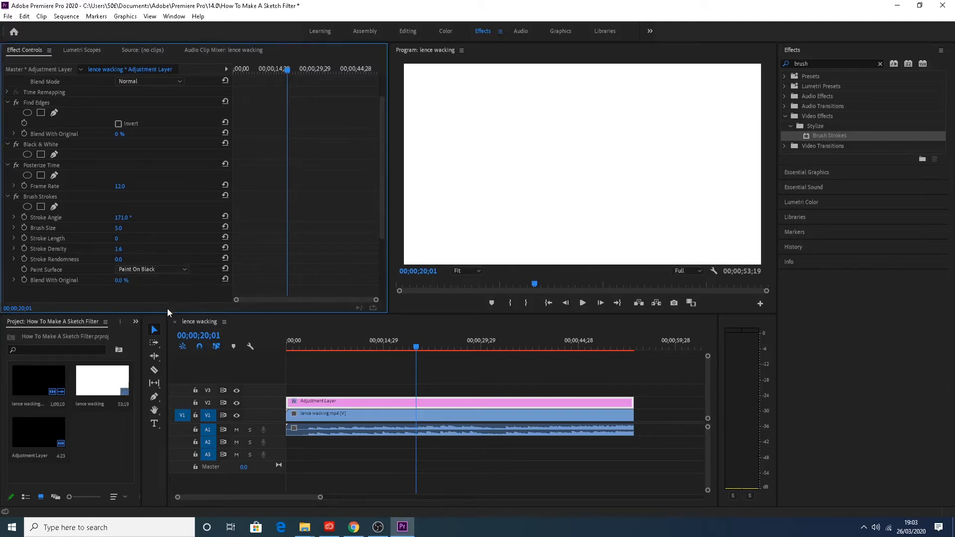
pyautogui.click(168, 270)
pyautogui.click(166, 277)
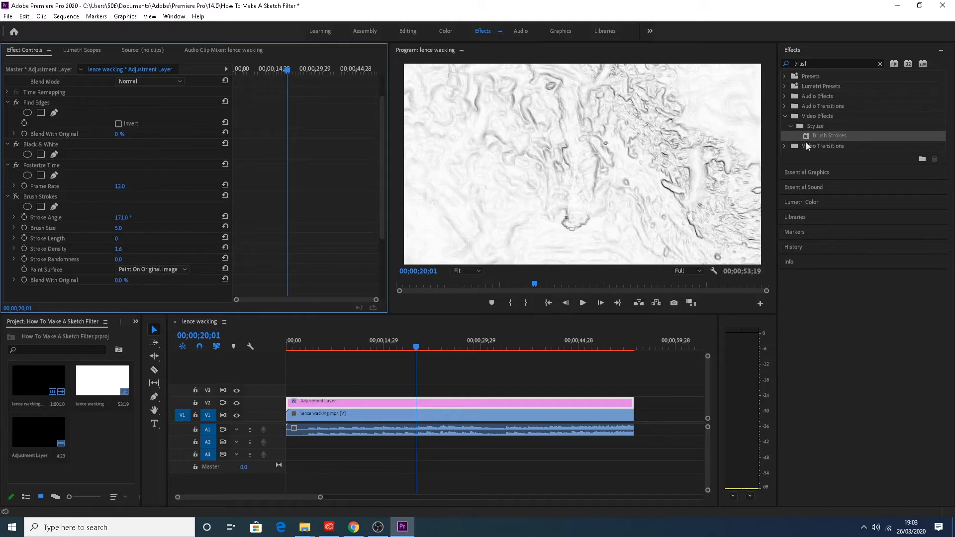
# Apply Brush Strokes to the lence wacking.mp4 clip with brush size 4.2 and stroke length 38.
pyautogui.moveTo(818, 136); pyautogui.dragTo(572, 363)
pyautogui.moveTo(381, 417); pyautogui.dragTo(383, 416)
pyautogui.click(113, 249)
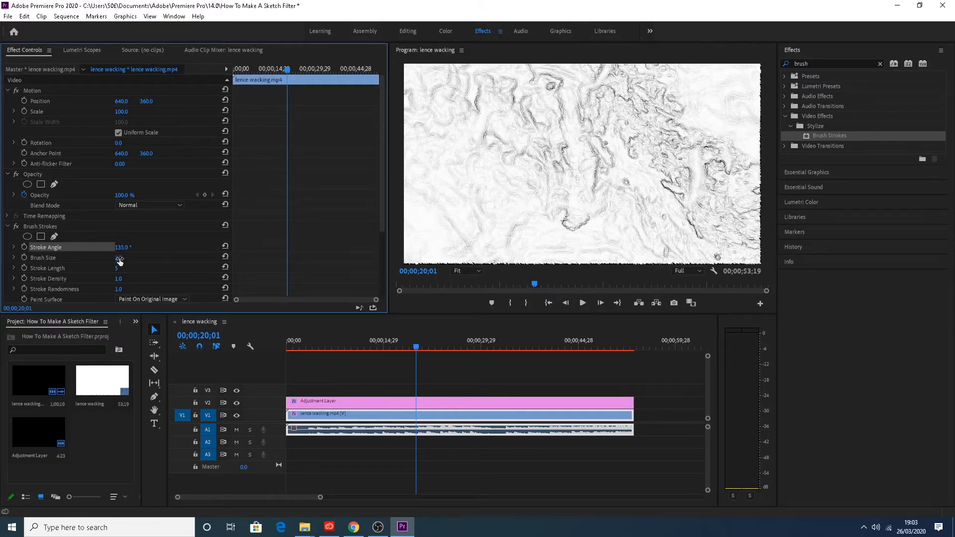
pyautogui.moveTo(118, 258); pyautogui.dragTo(124, 258)
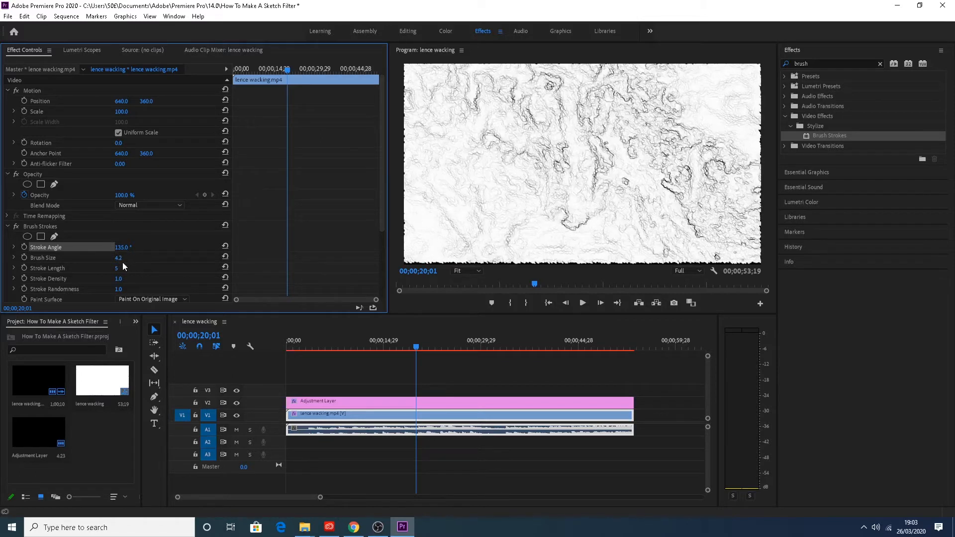
pyautogui.moveTo(117, 268); pyautogui.dragTo(128, 268)
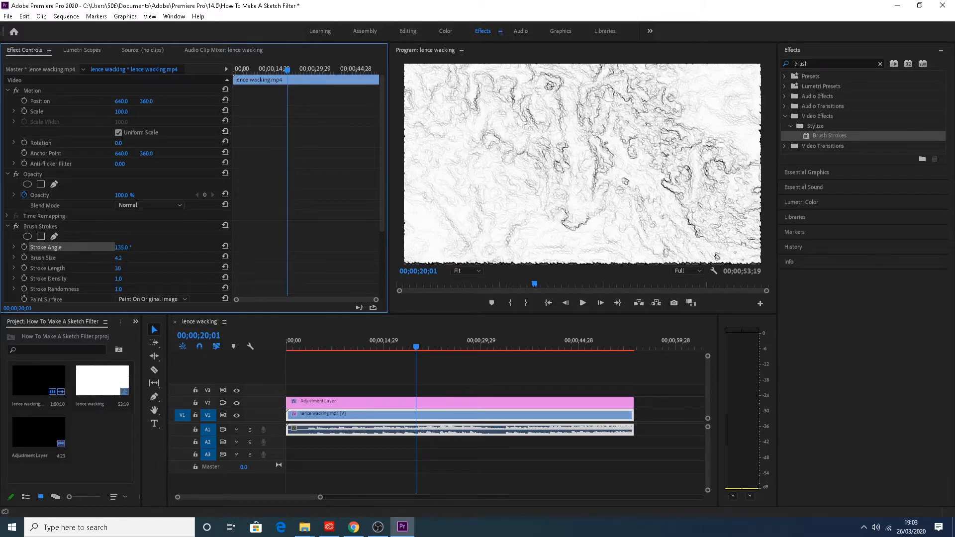
pyautogui.moveTo(131, 268); pyautogui.dragTo(134, 268)
pyautogui.moveTo(416, 348); pyautogui.dragTo(352, 362)
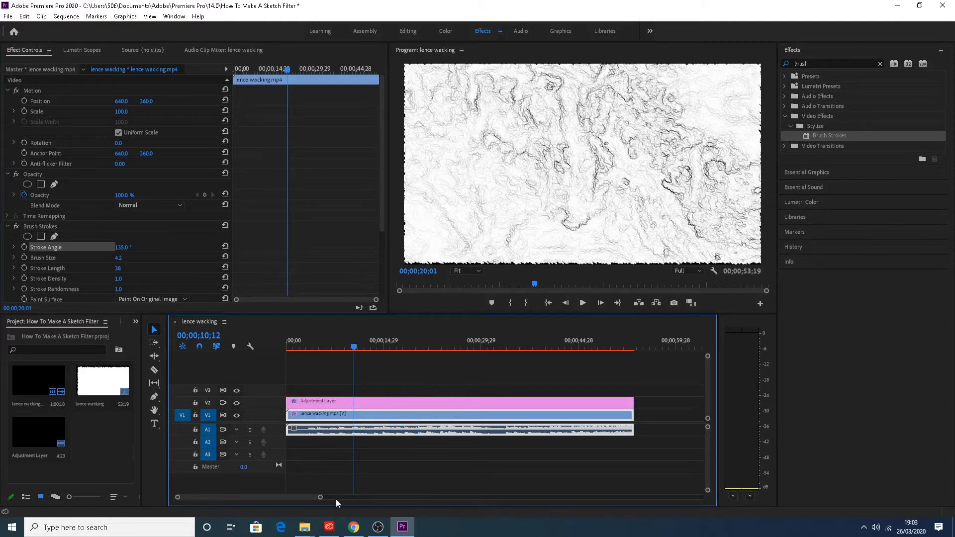
pyautogui.moveTo(320, 498)
pyautogui.mouseDown()
pyautogui.moveTo(381, 496)
pyautogui.moveTo(322, 504)
pyautogui.mouseUp()
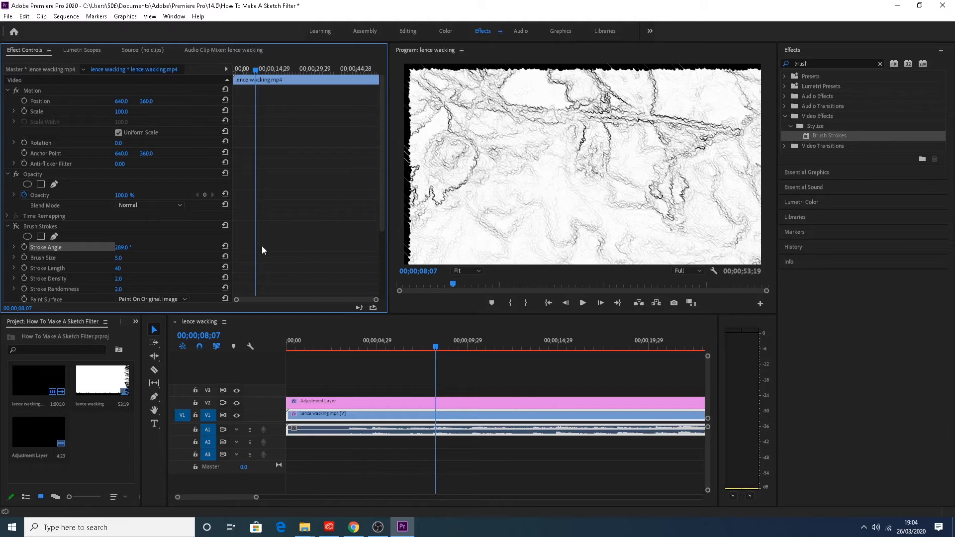
# Search the effects for "color bal" and apply Color Balance (HLS) to the lence wacking.mp4 clip.
pyautogui.moveTo(256, 497); pyautogui.dragTo(362, 488)
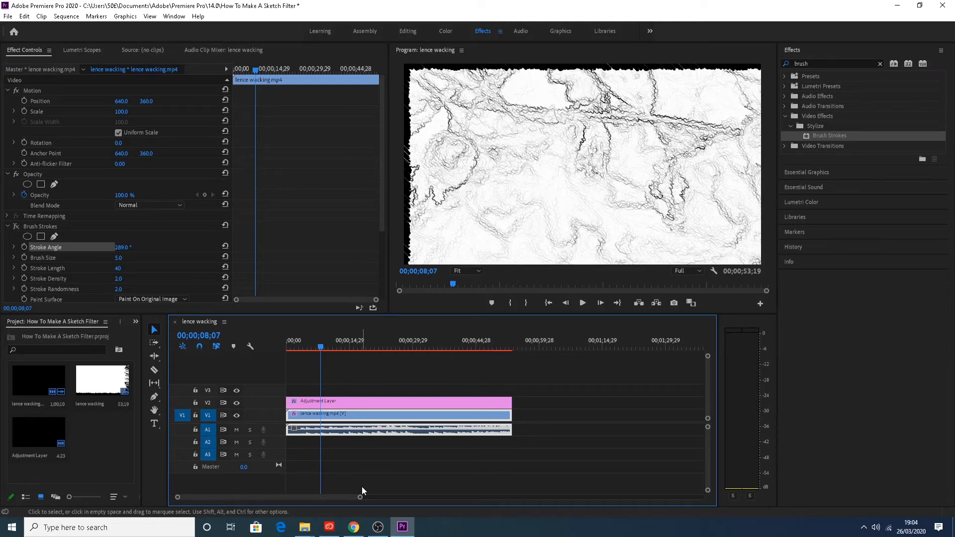
pyautogui.click(824, 62)
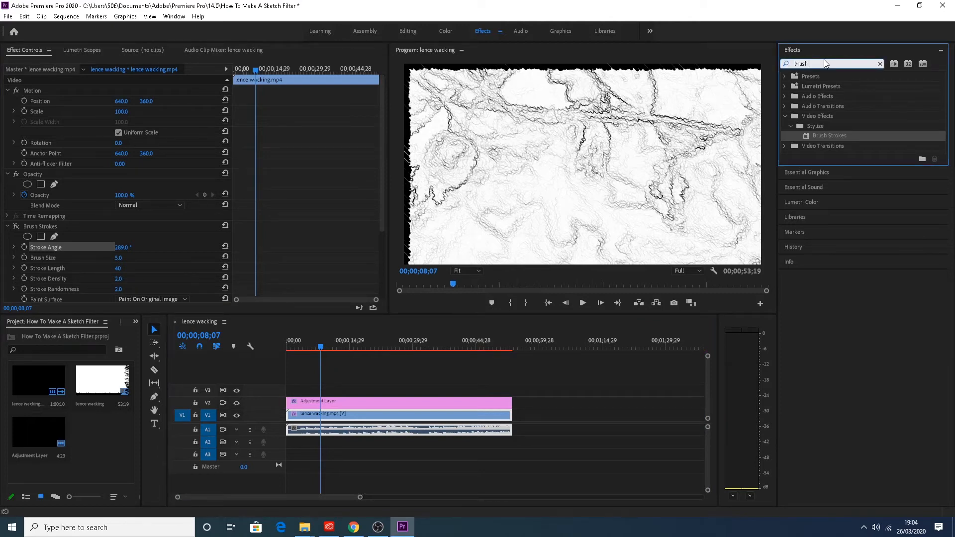
pyautogui.hotkey('ctrl', 'a')
pyautogui.press('BackSpace')
pyautogui.write('colour')
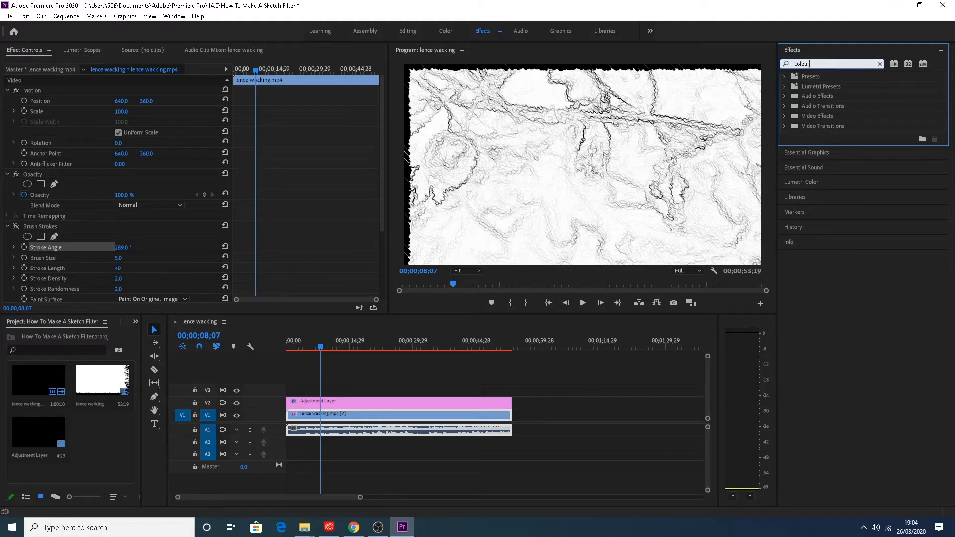
pyautogui.press('BackSpace')
pyautogui.press('BackSpace')
pyautogui.write('r bal')
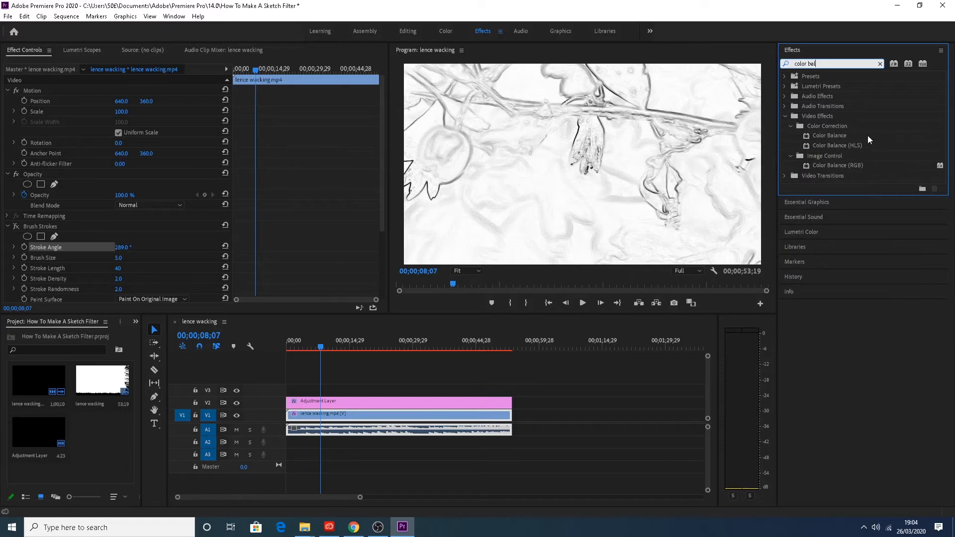
pyautogui.moveTo(861, 144); pyautogui.dragTo(329, 415)
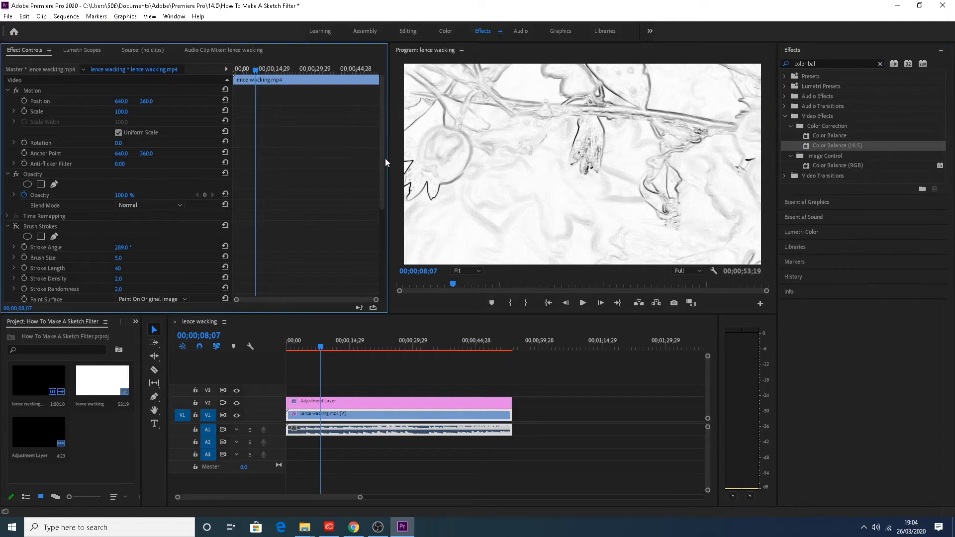
# Animate the Color Balance (HLS) hue from a 0 keyframe at 00;00;00;16 to a higher value at 00;00;51;03.
pyautogui.moveTo(385, 158); pyautogui.dragTo(371, 291)
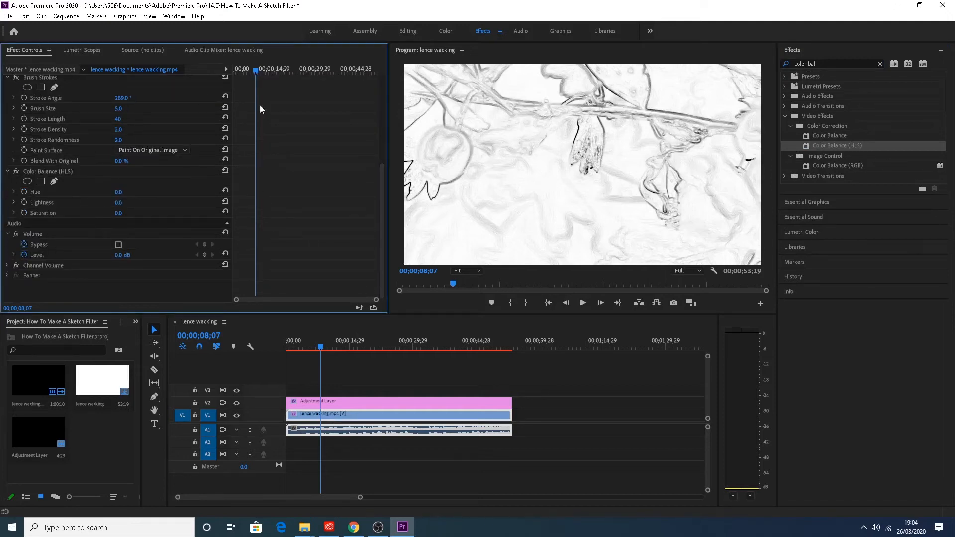
pyautogui.moveTo(265, 65); pyautogui.dragTo(235, 137)
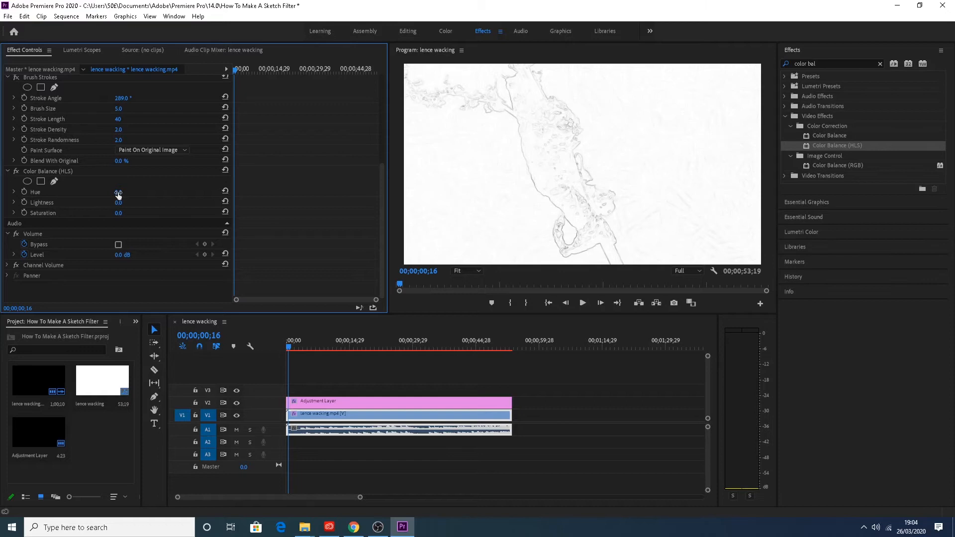
pyautogui.click(23, 191)
pyautogui.moveTo(293, 70); pyautogui.dragTo(372, 76)
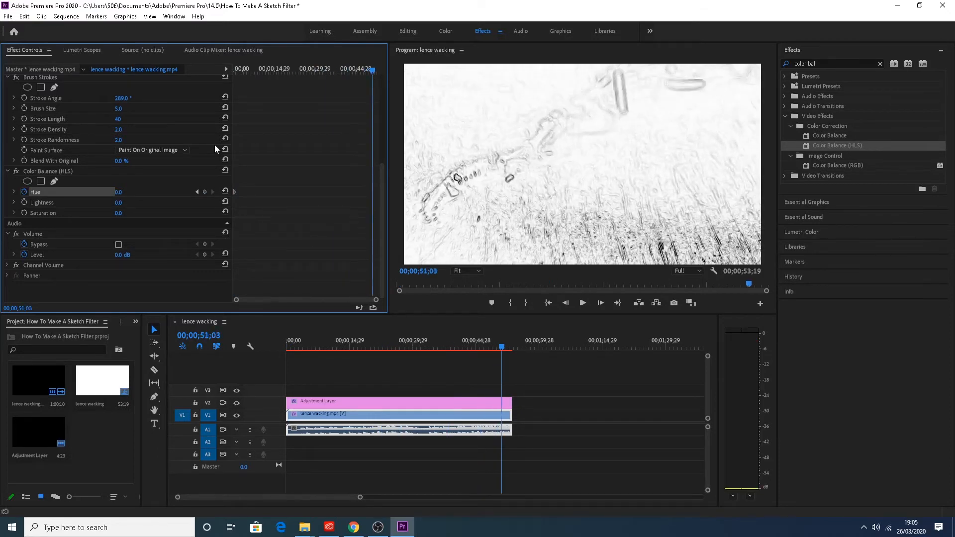
pyautogui.moveTo(120, 192); pyautogui.dragTo(131, 193)
pyautogui.moveTo(499, 350); pyautogui.dragTo(449, 349)
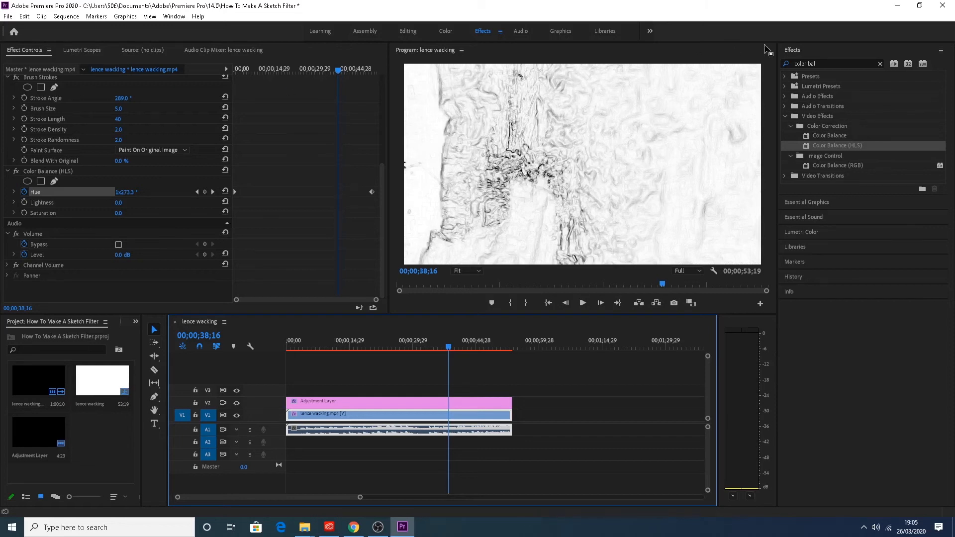
# Search the effects for "sharp" and apply Unsharp Mask to the lence wacking.mp4 clip.
pyautogui.click(820, 61)
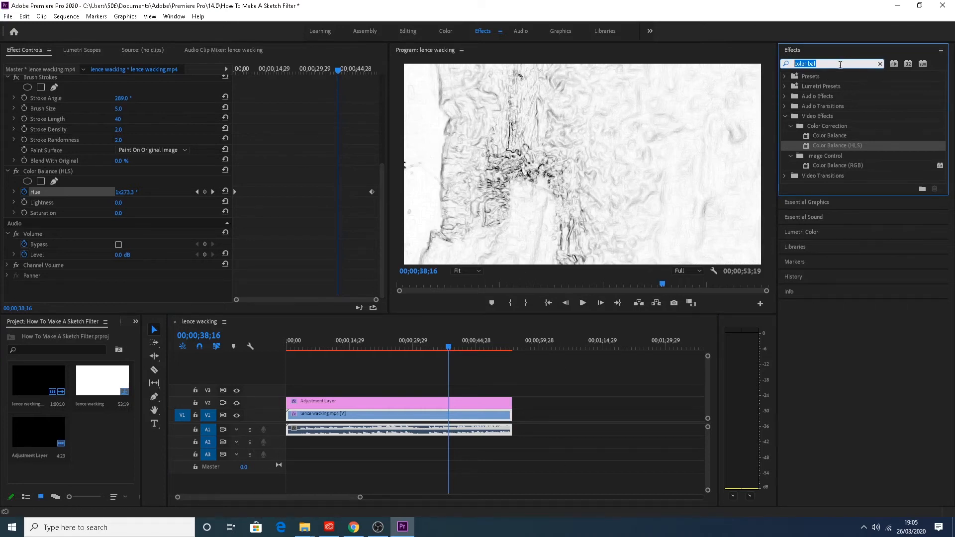
pyautogui.press('BackSpace')
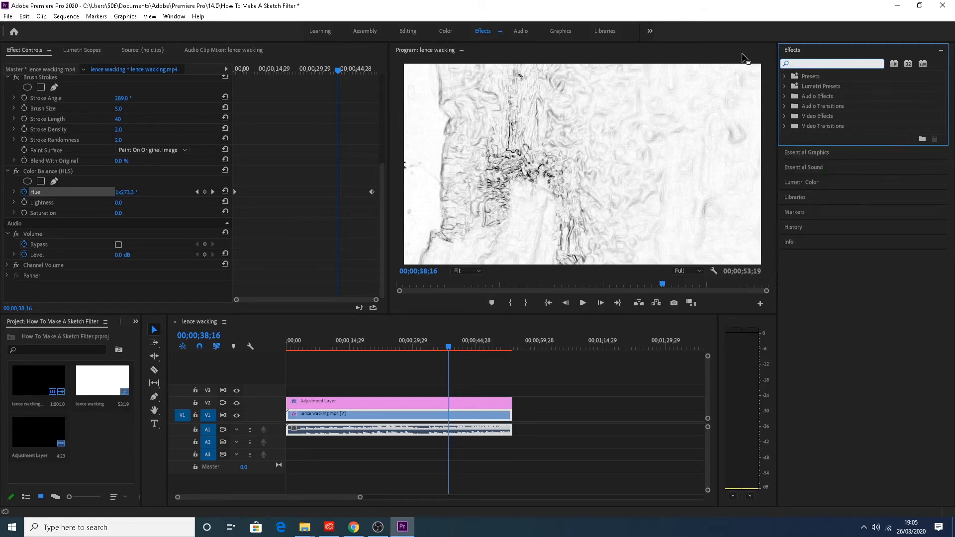
pyautogui.write('sharp')
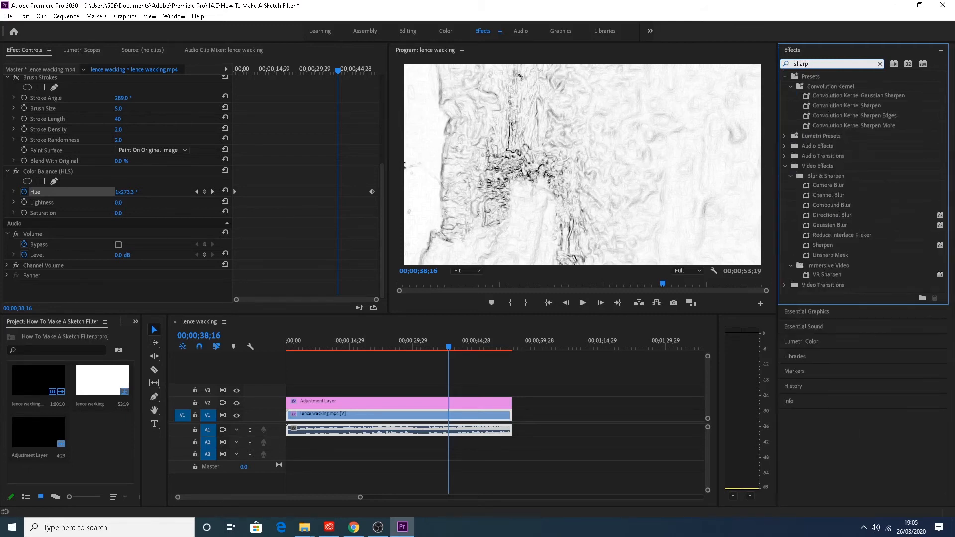
pyautogui.moveTo(819, 255); pyautogui.dragTo(350, 419)
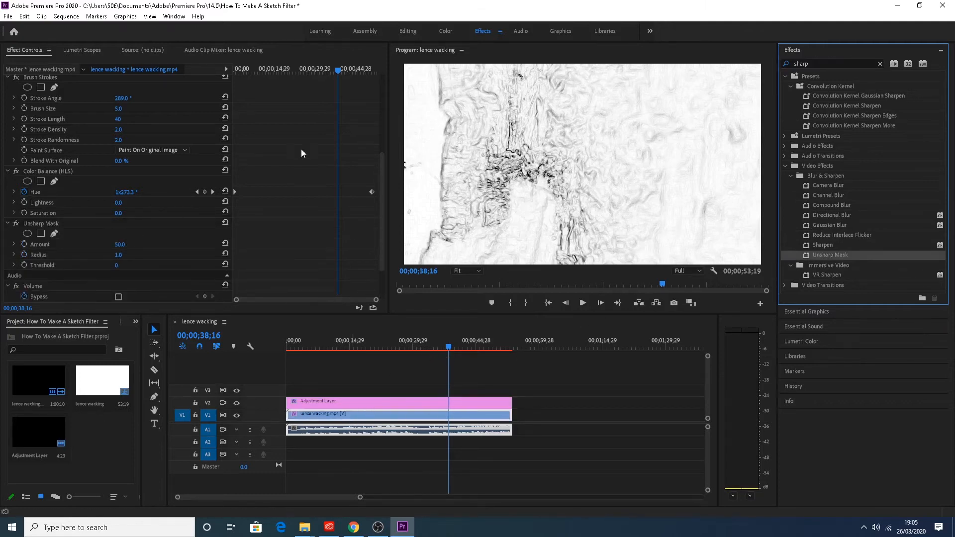
# Set the Unsharp Mask amount to 123, checking the look near the start of the sequence.
pyautogui.moveTo(383, 156); pyautogui.dragTo(383, 201)
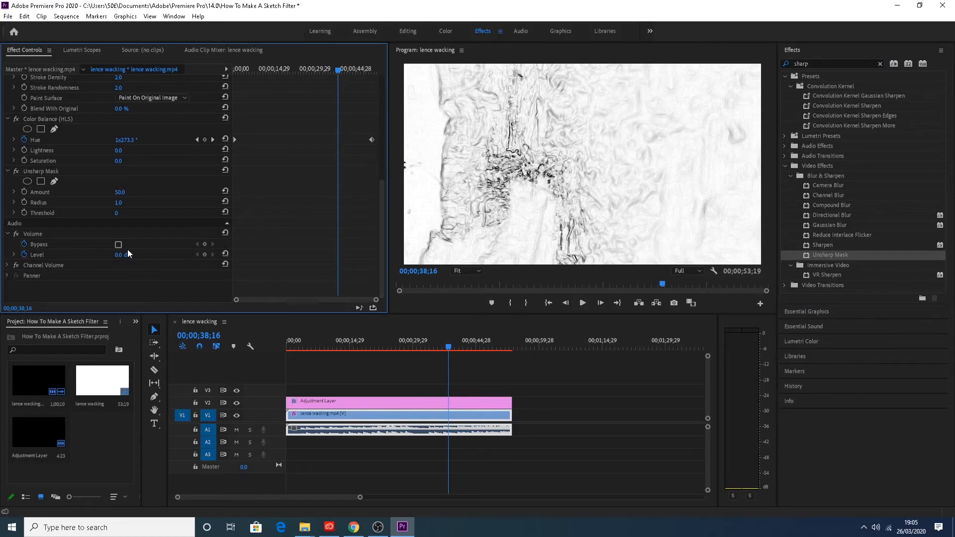
pyautogui.moveTo(120, 193)
pyautogui.mouseDown()
pyautogui.moveTo(344, 192)
pyautogui.moveTo(237, 192)
pyautogui.mouseUp()
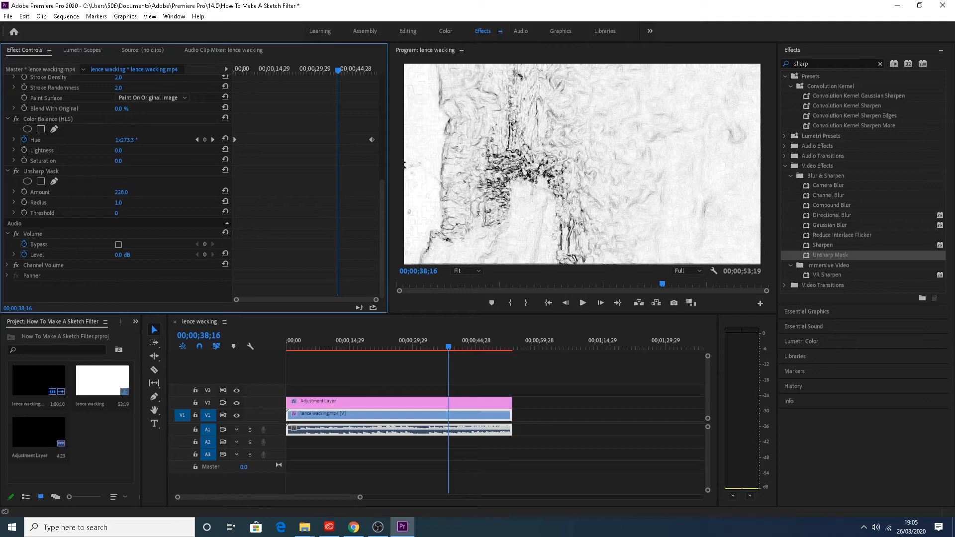
pyautogui.moveTo(440, 347); pyautogui.dragTo(281, 342)
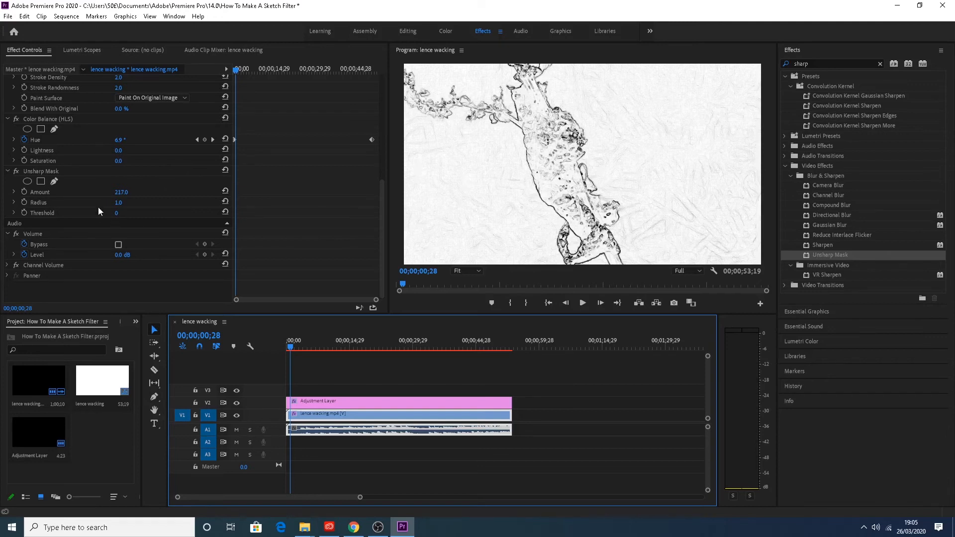
pyautogui.moveTo(121, 193); pyautogui.dragTo(113, 193)
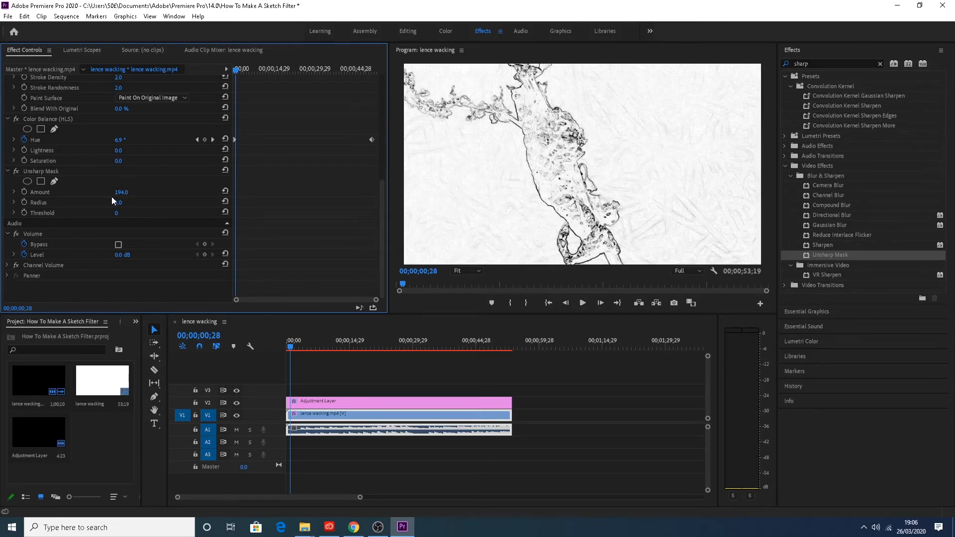
pyautogui.moveTo(121, 192); pyautogui.dragTo(113, 192)
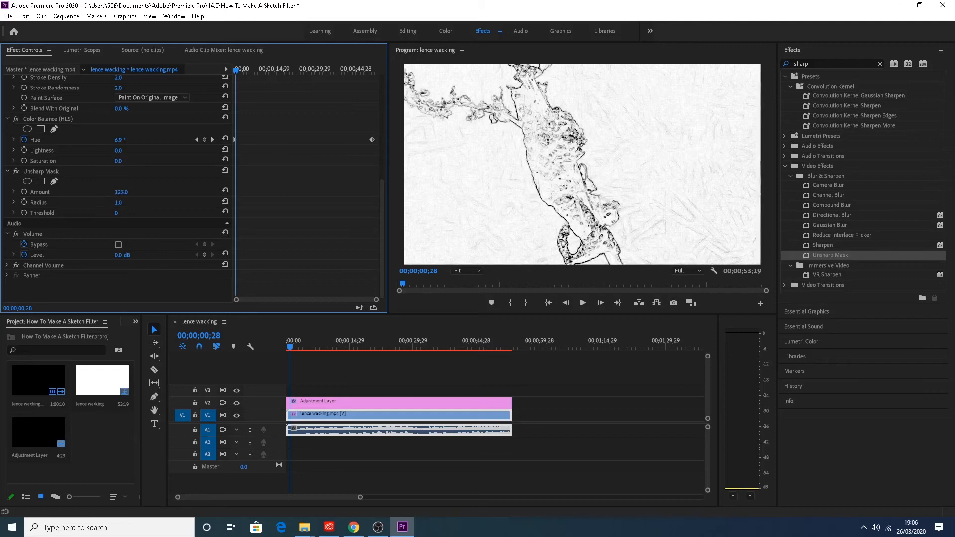
# Scrub the sequence from its start to about 00;00;02;14 to preview the sharpened sketch effect.
pyautogui.moveTo(304, 341); pyautogui.dragTo(264, 348)
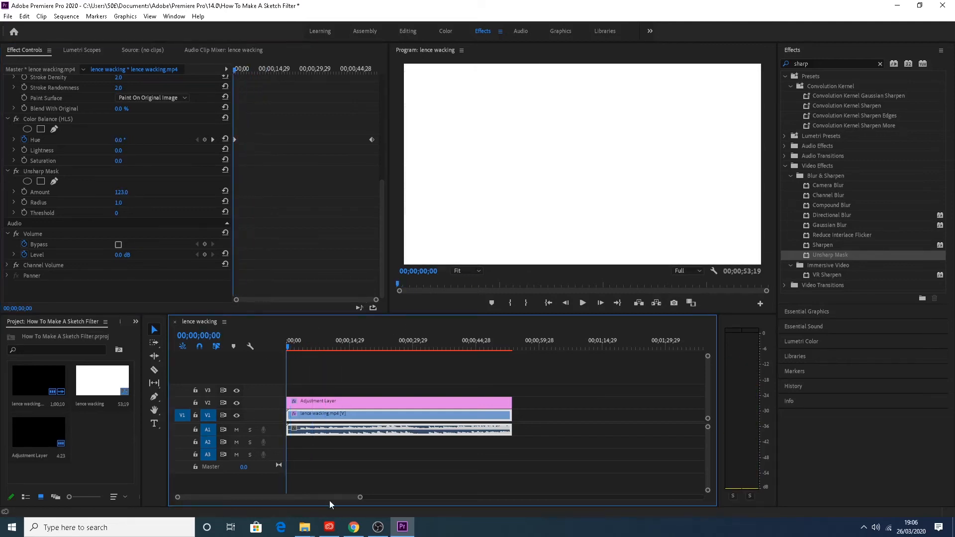
pyautogui.moveTo(360, 497); pyautogui.dragTo(314, 498)
pyautogui.moveTo(282, 351); pyautogui.dragTo(303, 348)
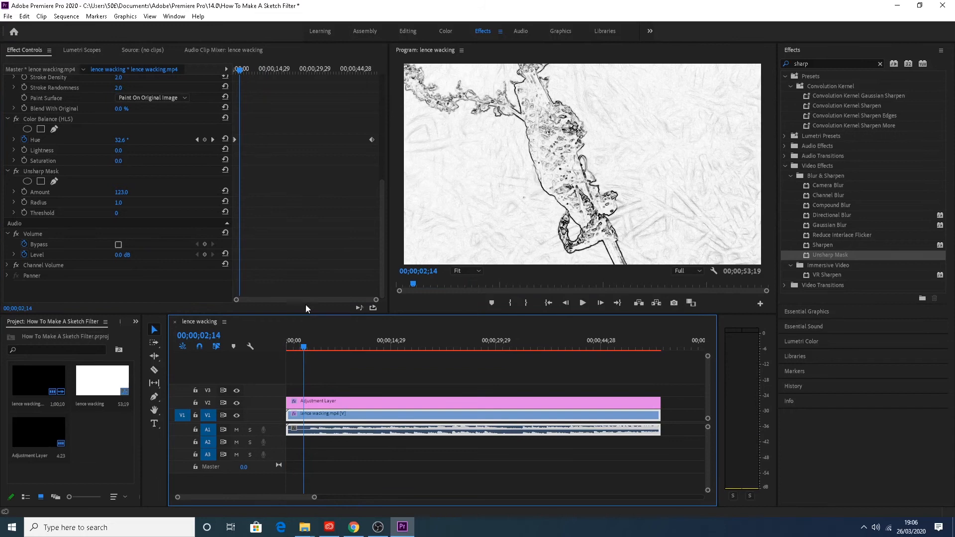